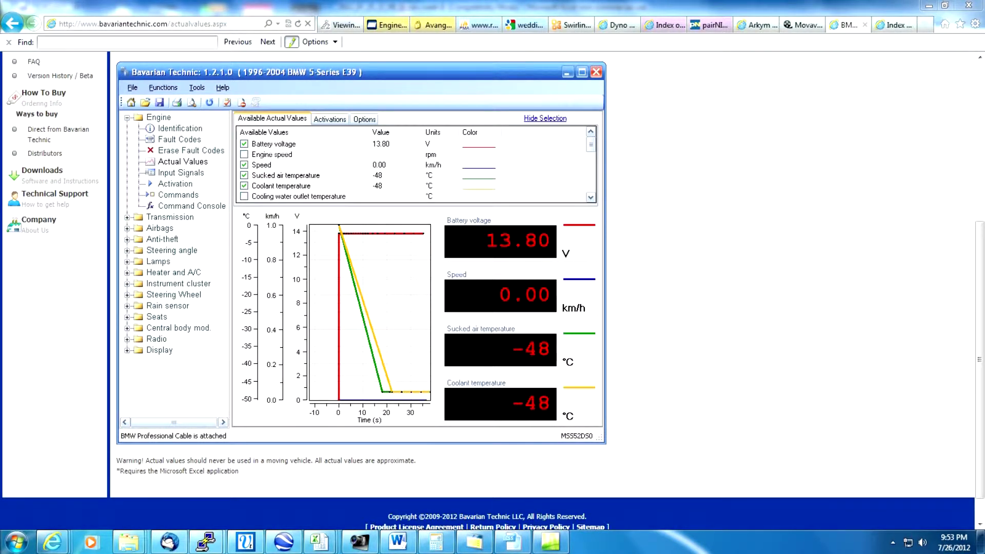
Switch to the Excel workbook 2012_07_25_22_09_02 zim meth II and examine its logged columns from engine speed to ignition angle.
mouse_move(319, 542)
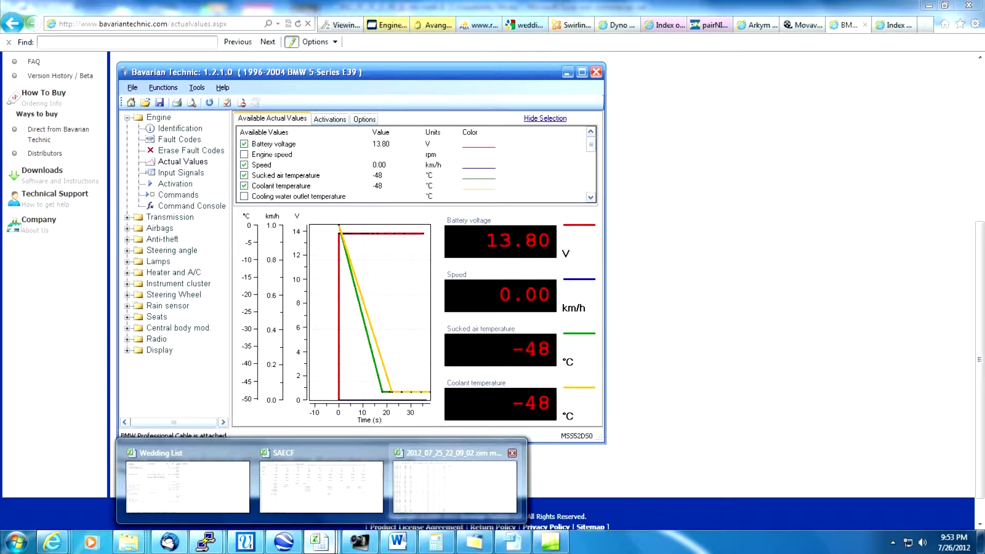
left_click(455, 485)
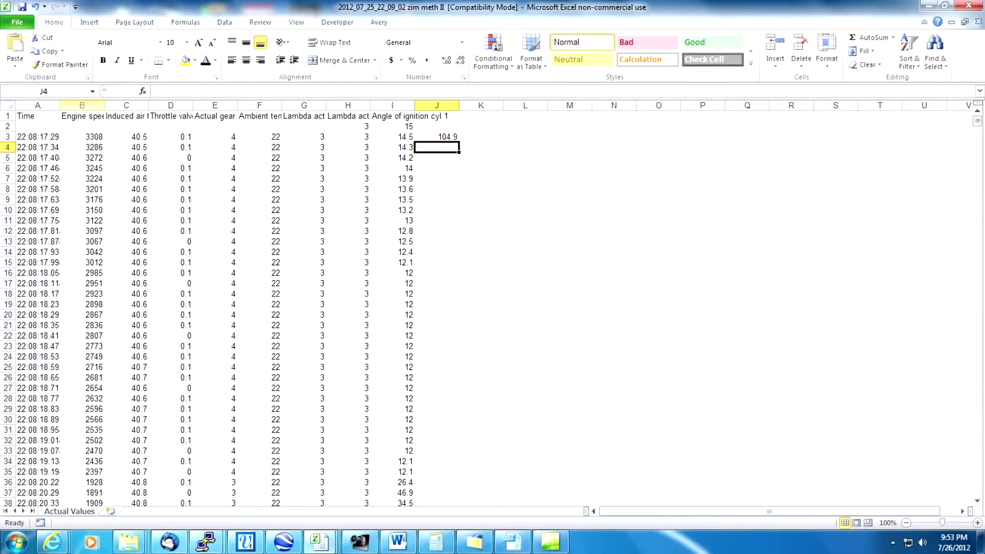
left_click_drag(82, 106, 410, 105)
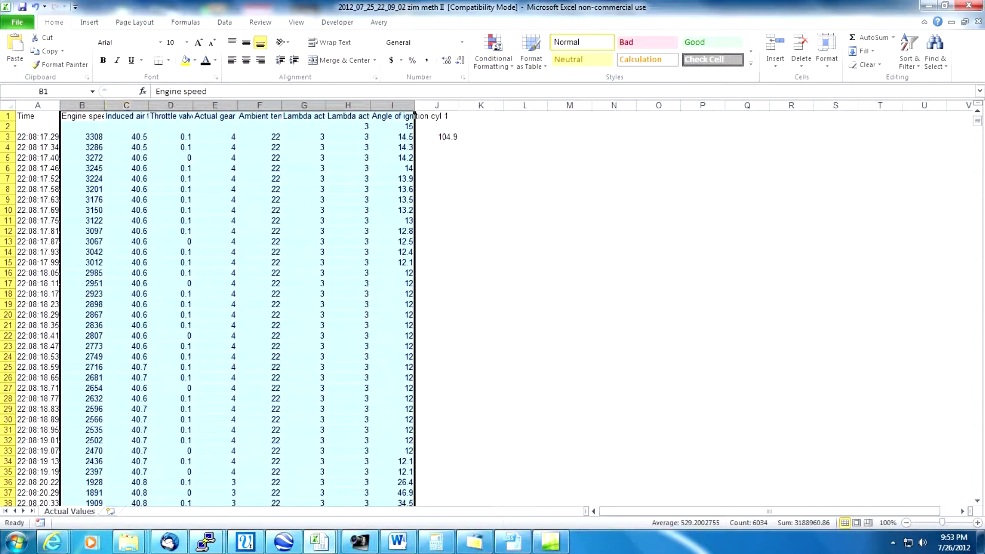
left_click_drag(170, 105, 215, 106)
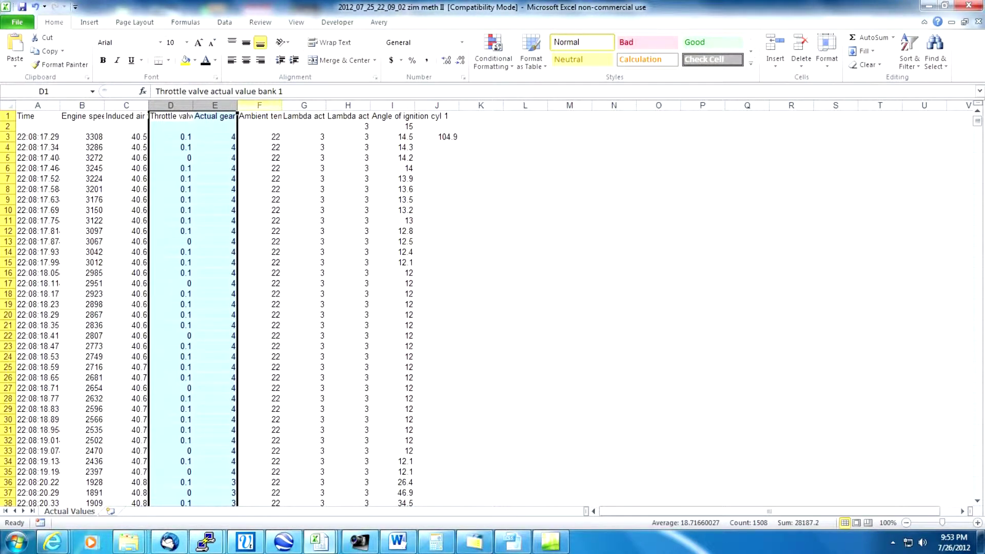
left_click(259, 105)
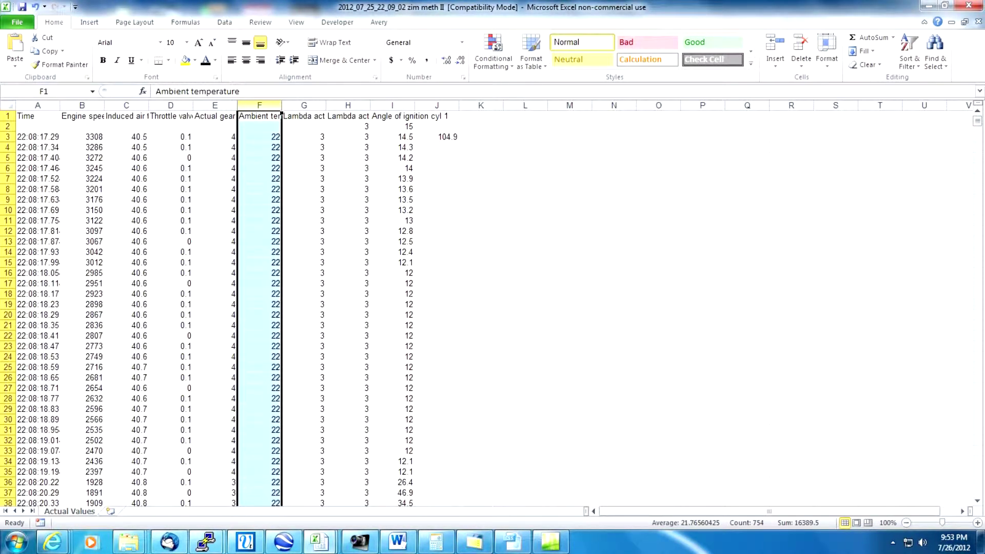
left_click_drag(303, 105, 348, 105)
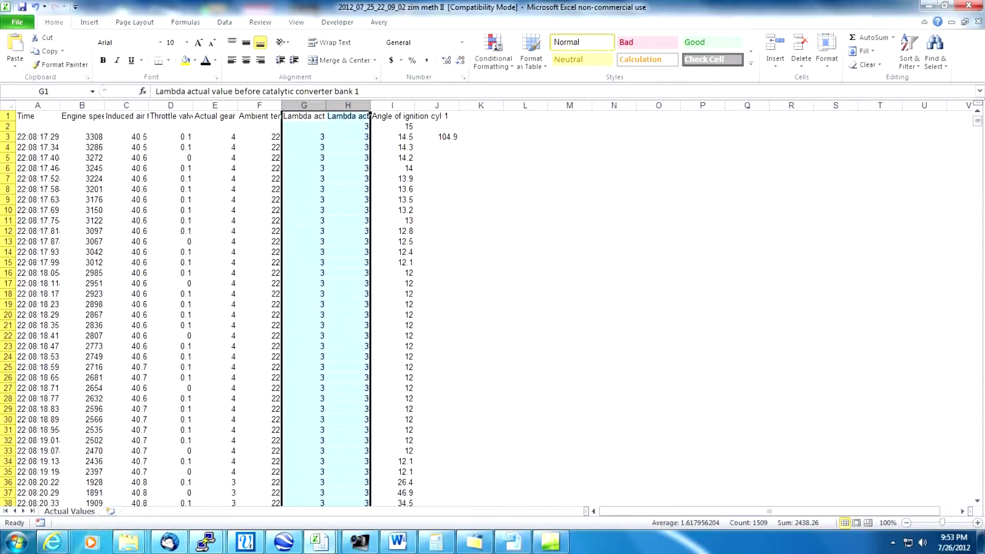
left_click(392, 105)
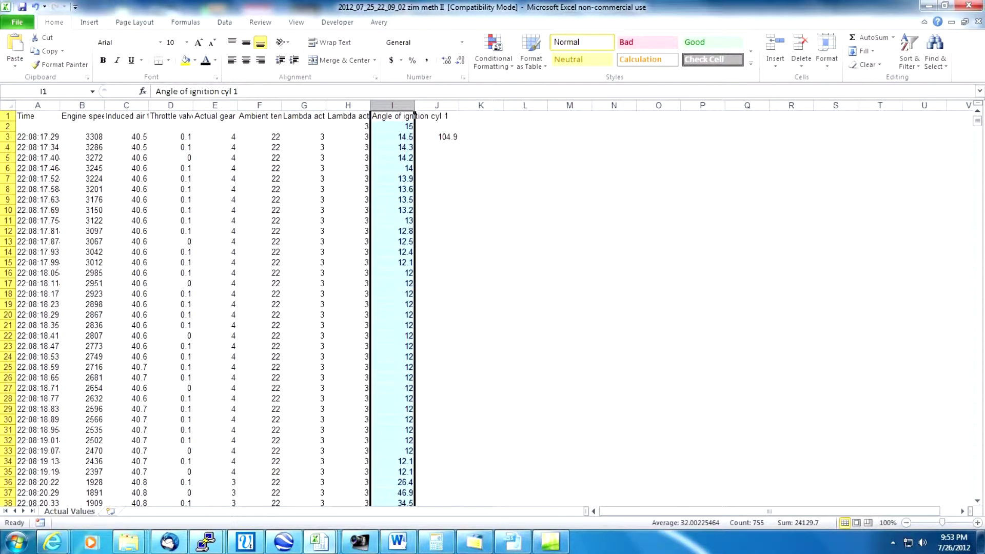
Copy the full-throttle rows 323 to 500 of the Actual Values sheet into a new worksheet starting at A1.
left_click(170, 105)
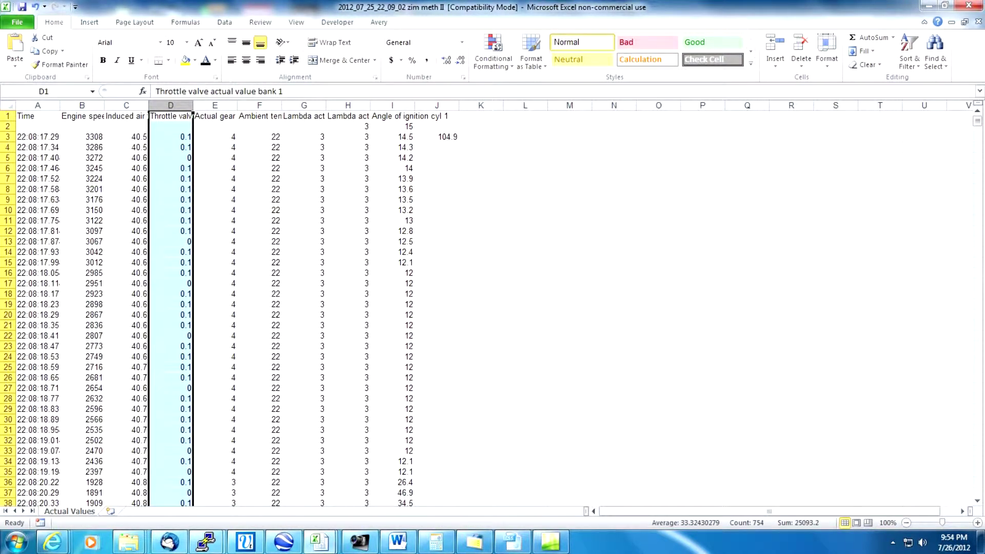
left_click_drag(978, 121, 977, 270)
left_click_drag(7, 304, 8, 372)
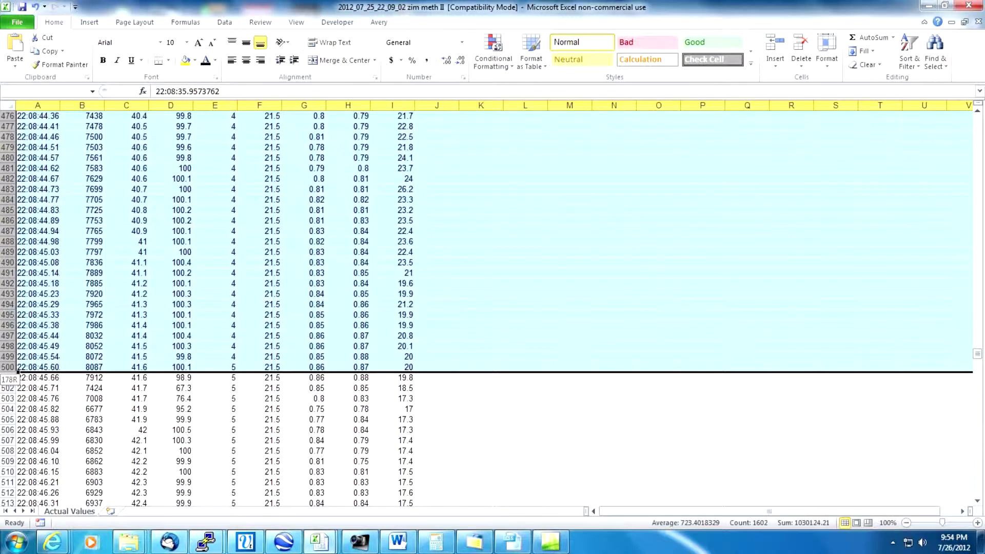
left_click_drag(7, 372, 8, 373)
key("ctrl+c")
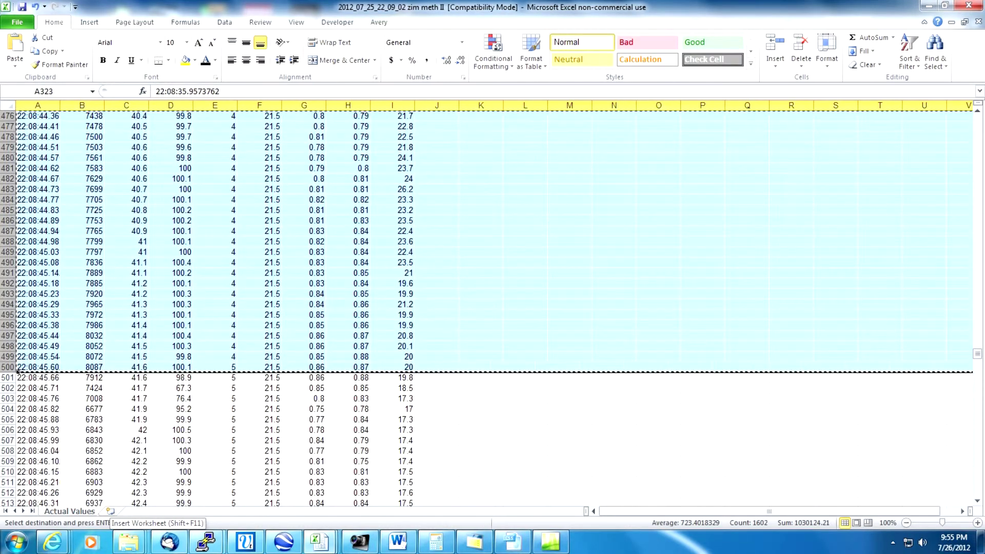
left_click(110, 511)
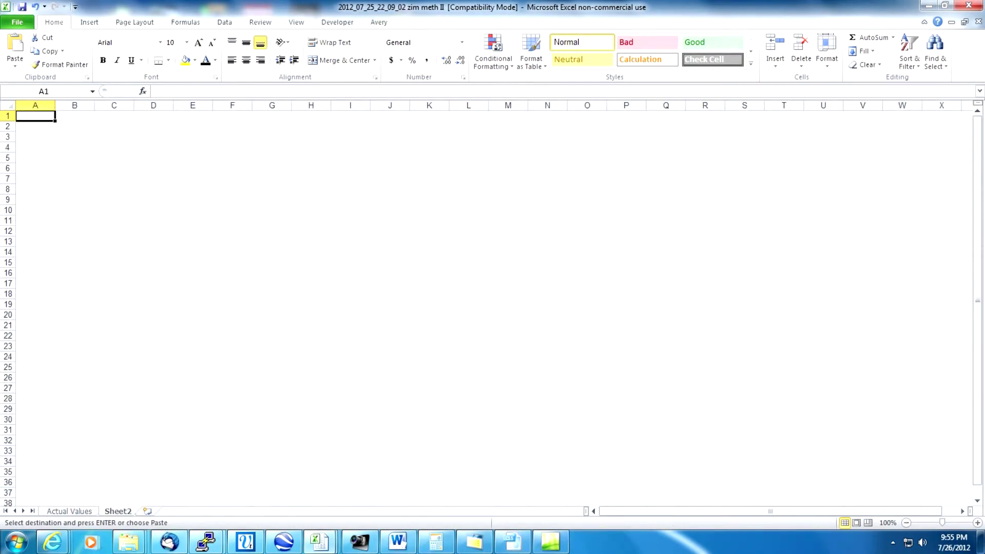
key("ctrl+v")
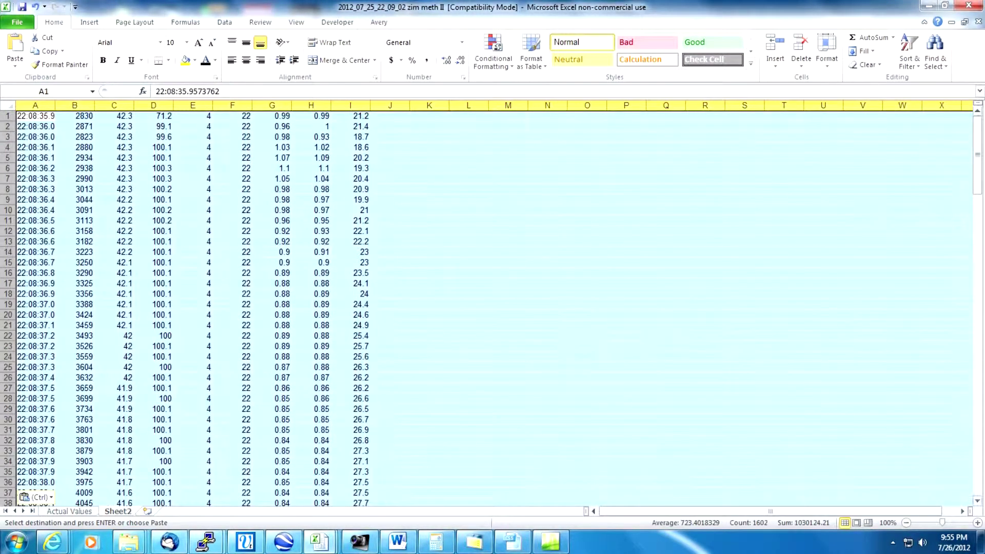
Enter the formula =(C1*9/5)+32 in cell J1 to convert the induced air temperature to Fahrenheit.
left_click_drag(977, 183, 977, 182)
left_click(389, 115)
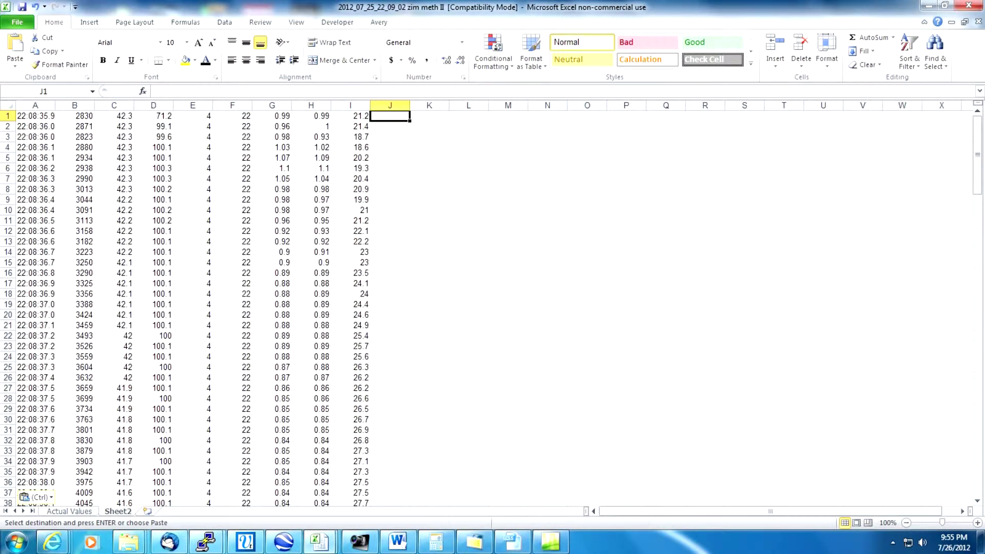
type("=(")
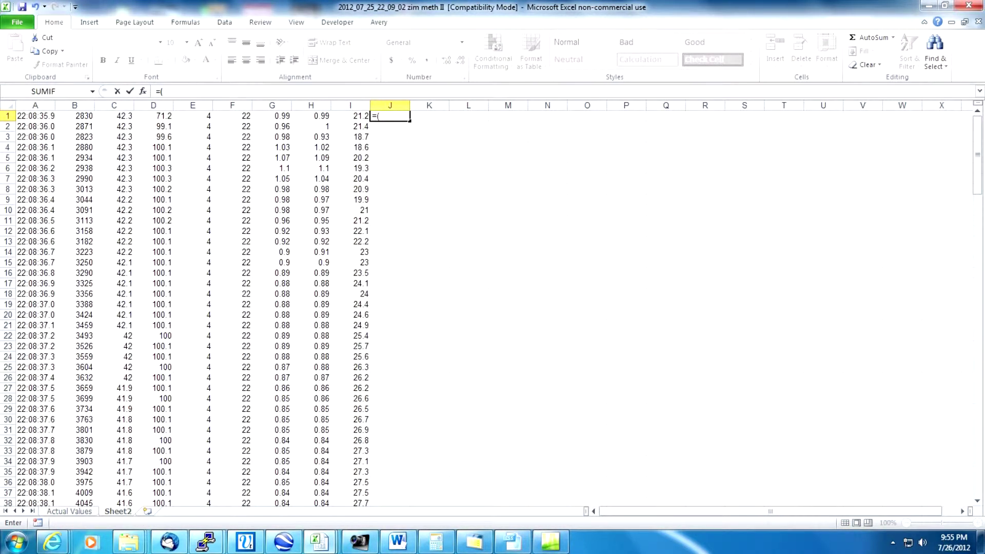
left_click(114, 116)
type("*9/5)+32")
key("Return")
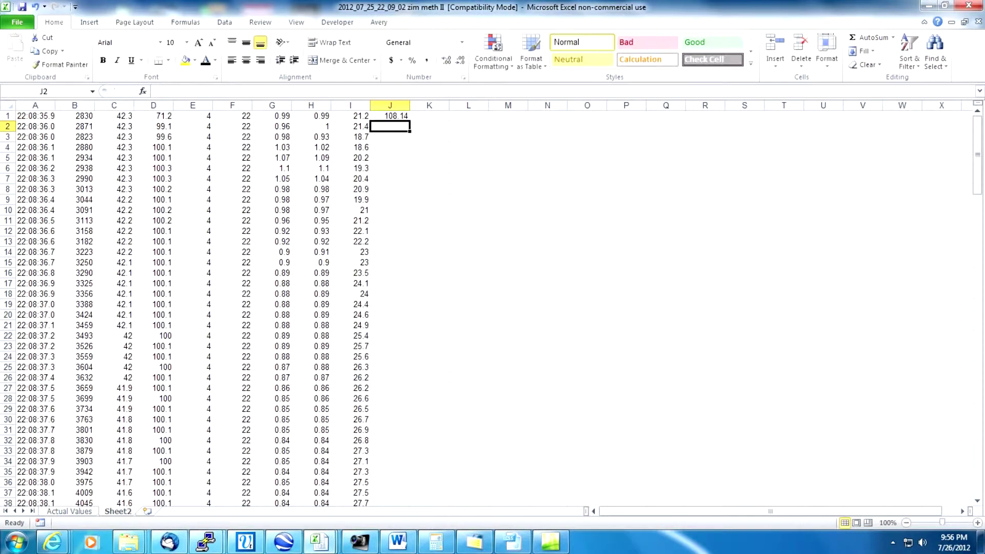
left_click(389, 116)
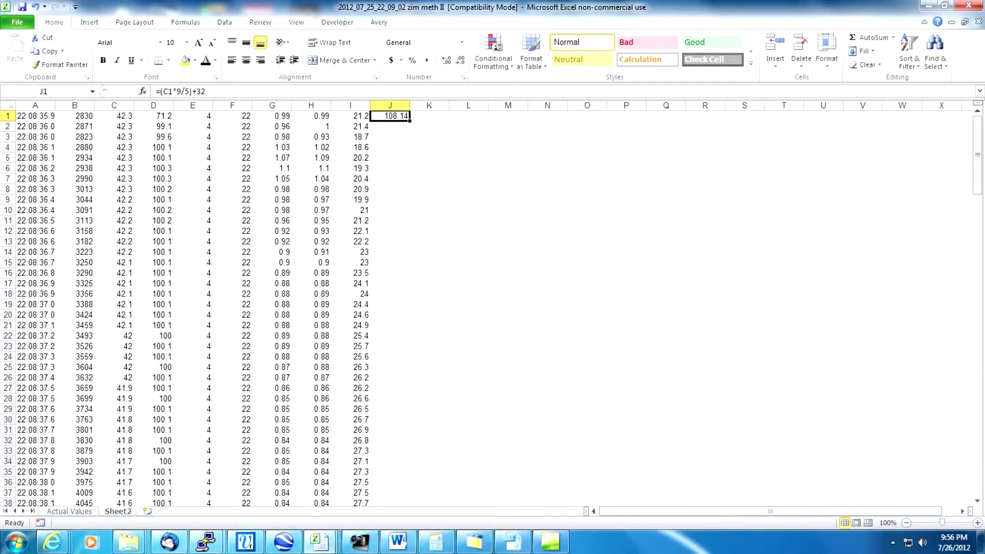
Enter the formula =G1*14.7 in cell K1 to convert the bank 1 lambda value to an air-fuel ratio.
left_click(429, 116)
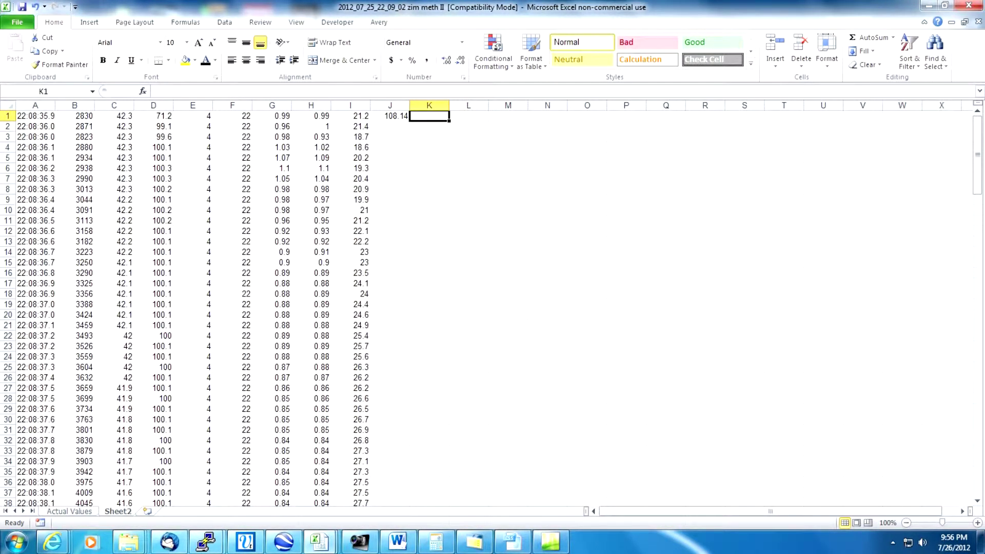
type("=")
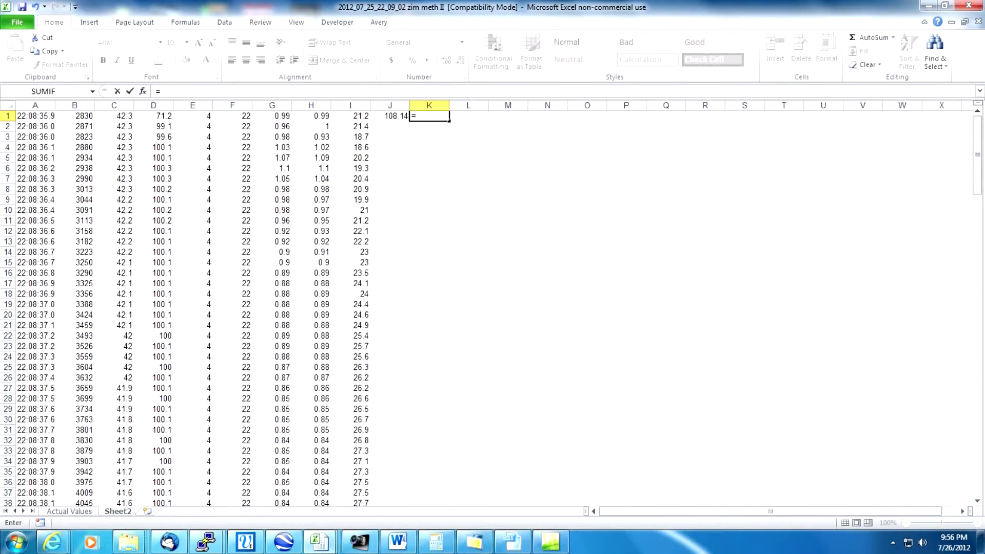
left_click(280, 116)
type("*14.7")
key("Return")
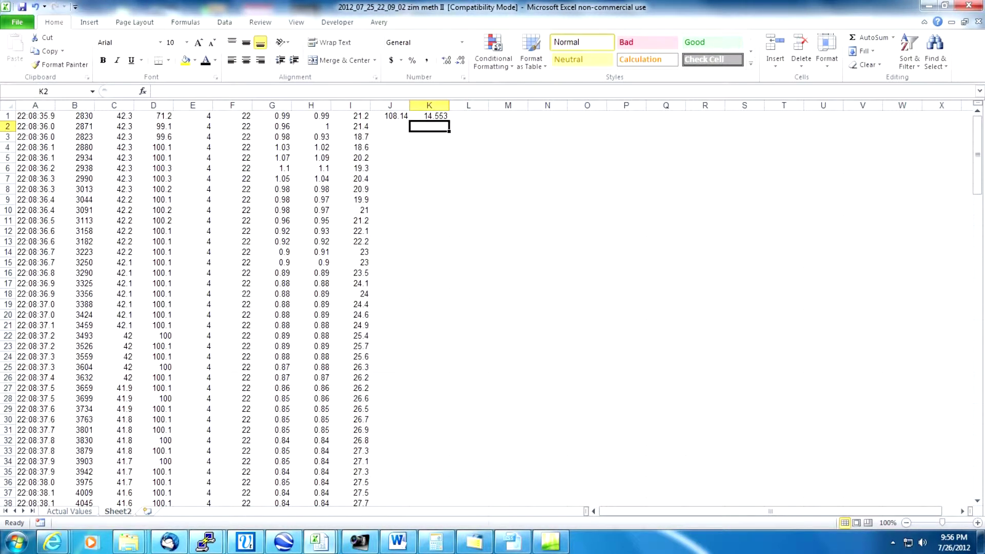
left_click(429, 116)
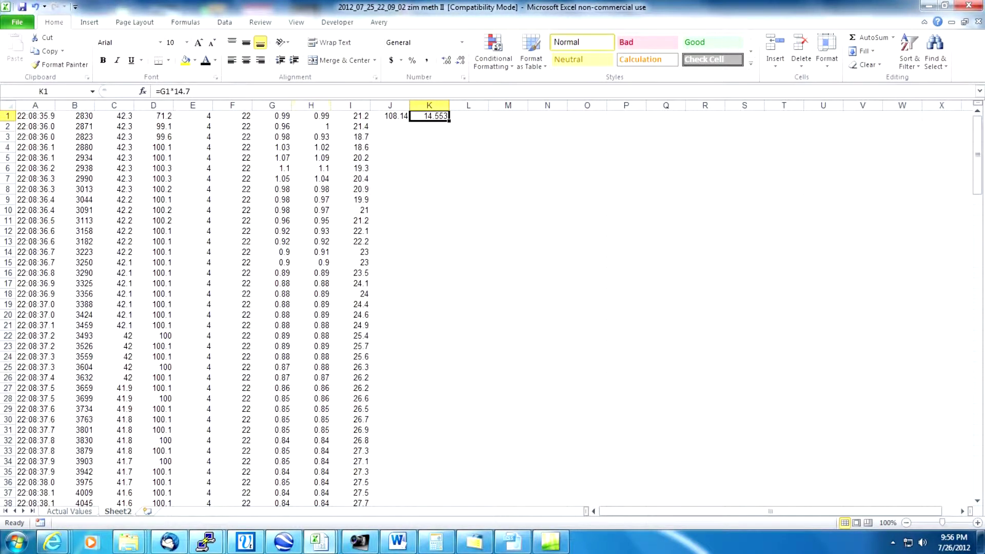
Extend the air-fuel ratio formula from K1 across to L1 so it converts the second lambda column.
left_click(311, 116)
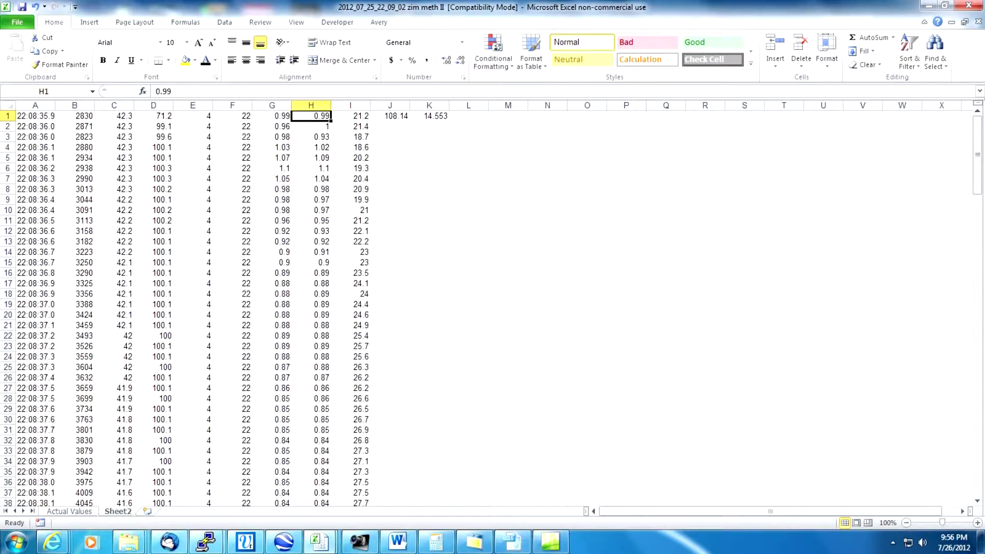
left_click(272, 116)
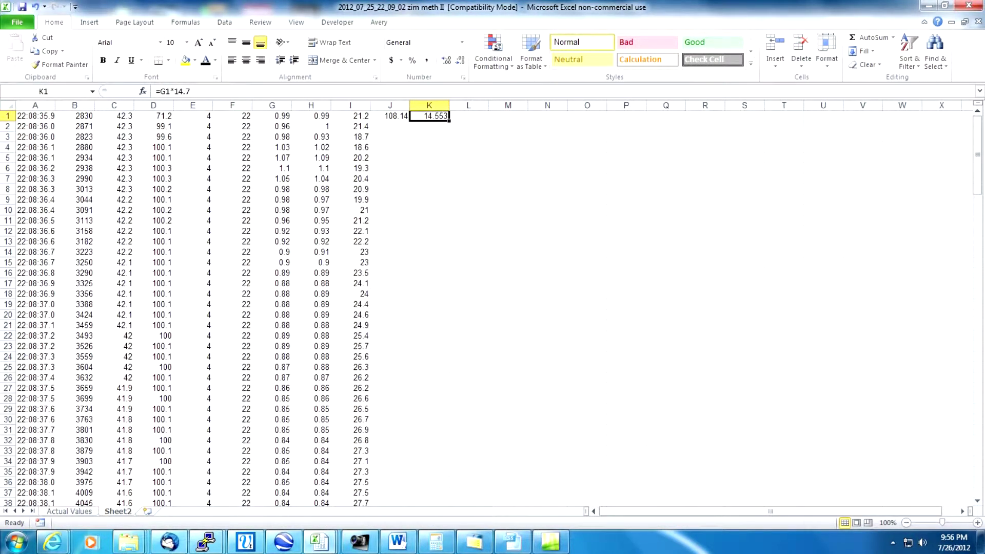
left_click_drag(449, 121, 493, 125)
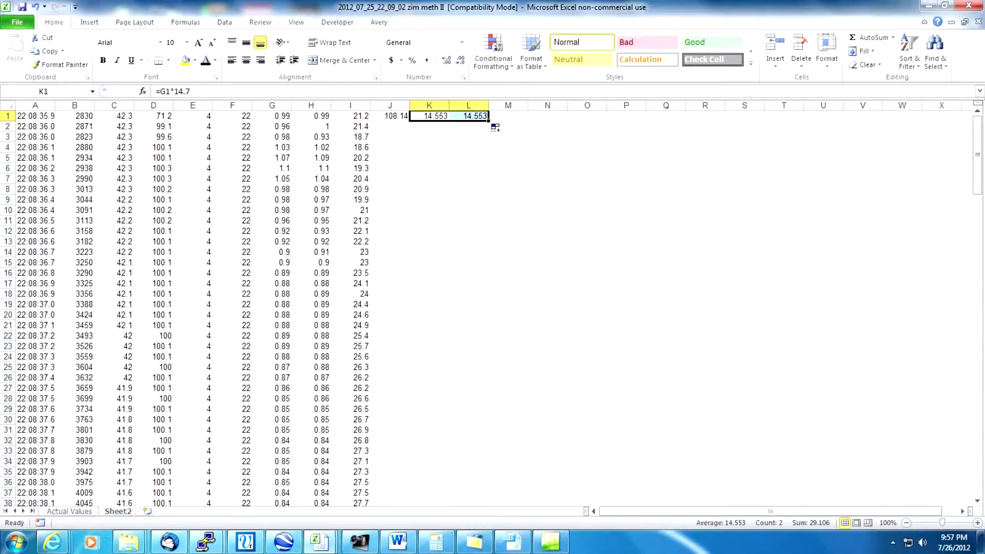
Fill the conversion formulas in J1:L1 down to the last data row, 178.
left_click_drag(390, 116, 469, 116)
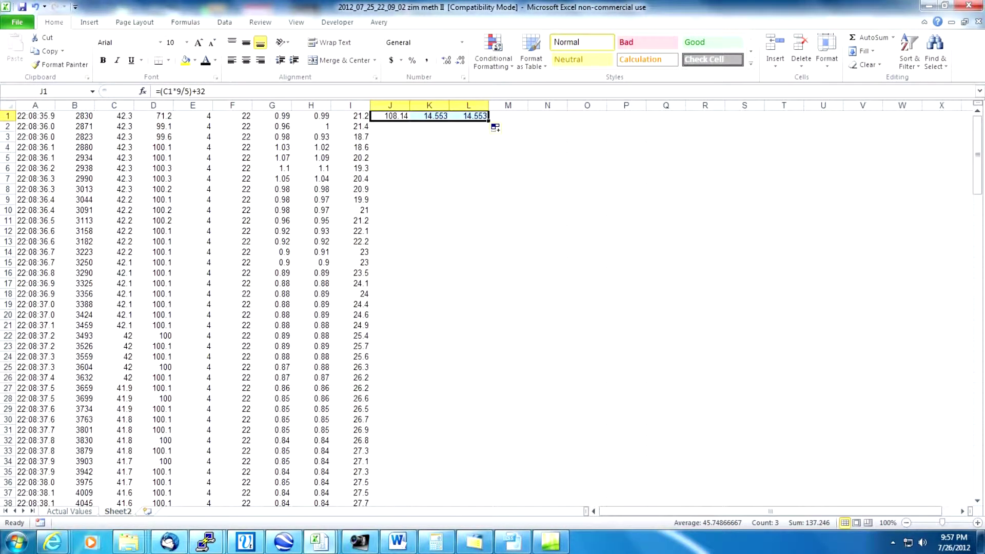
mouse_move(495, 128)
left_mouse_down()
mouse_move(490, 508)
mouse_move(489, 464)
mouse_move(490, 486)
left_mouse_up()
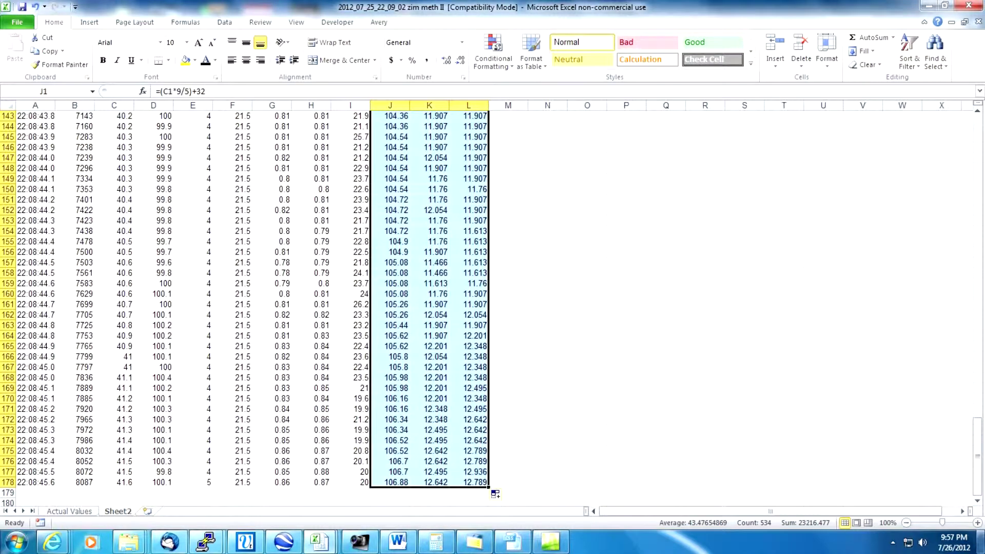
left_click_drag(977, 456, 978, 154)
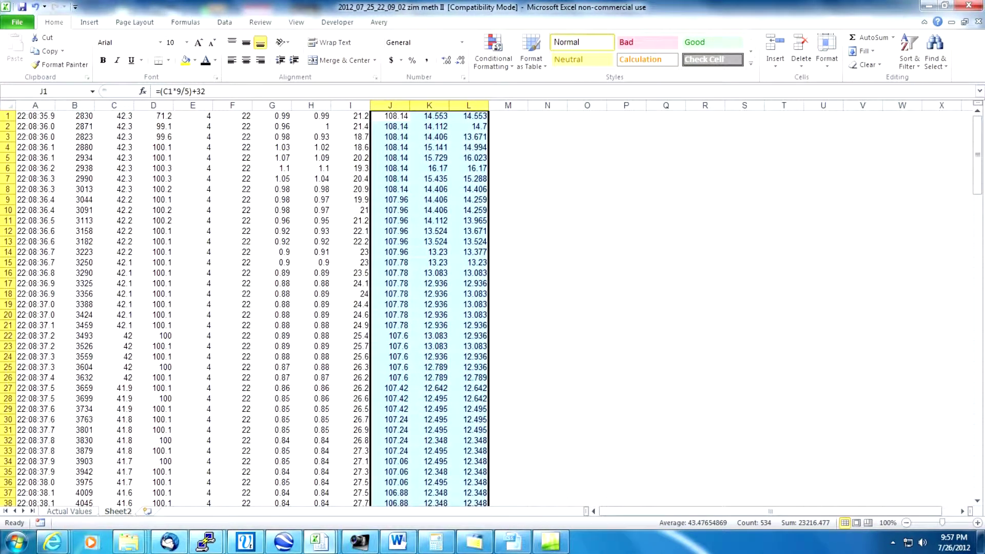
Insert an empty Scatter with Smooth Lines chart from blank cell N2 and place it beside the data columns.
left_click(547, 126)
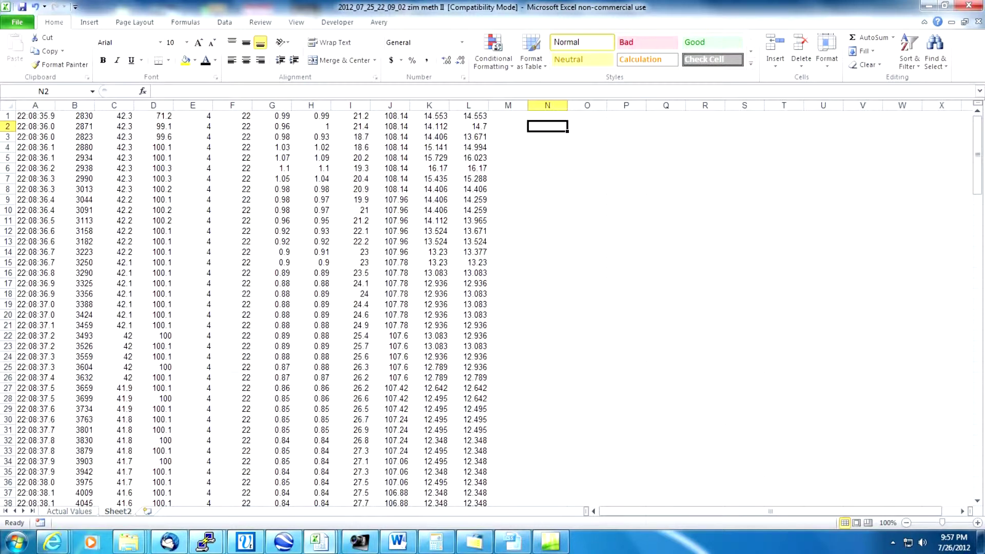
left_click(89, 22)
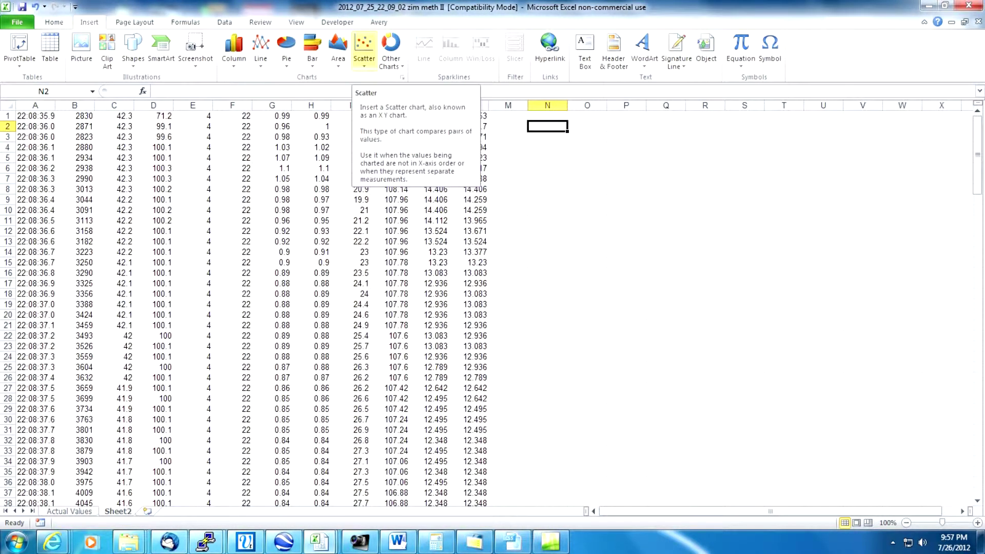
left_click(364, 49)
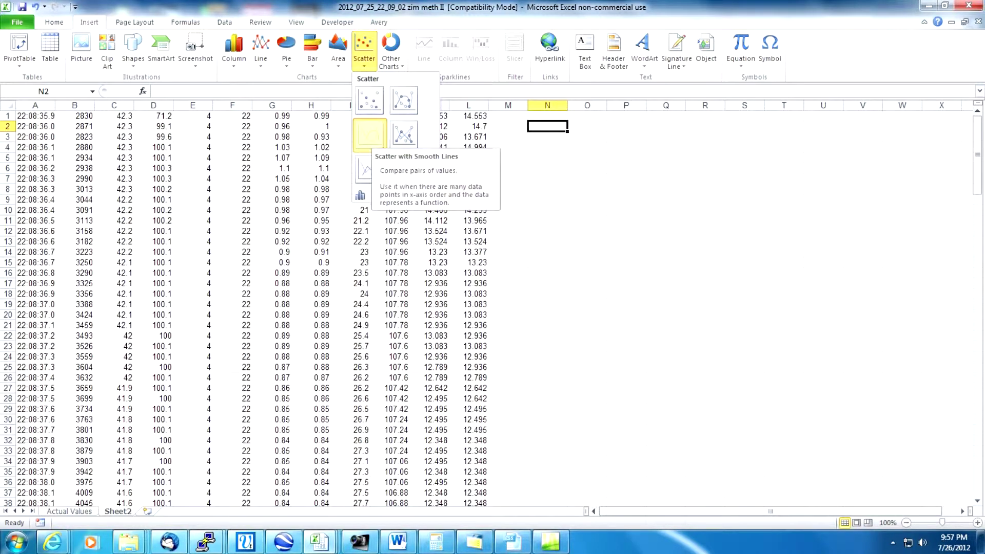
left_click(369, 134)
left_click_drag(502, 313, 677, 212)
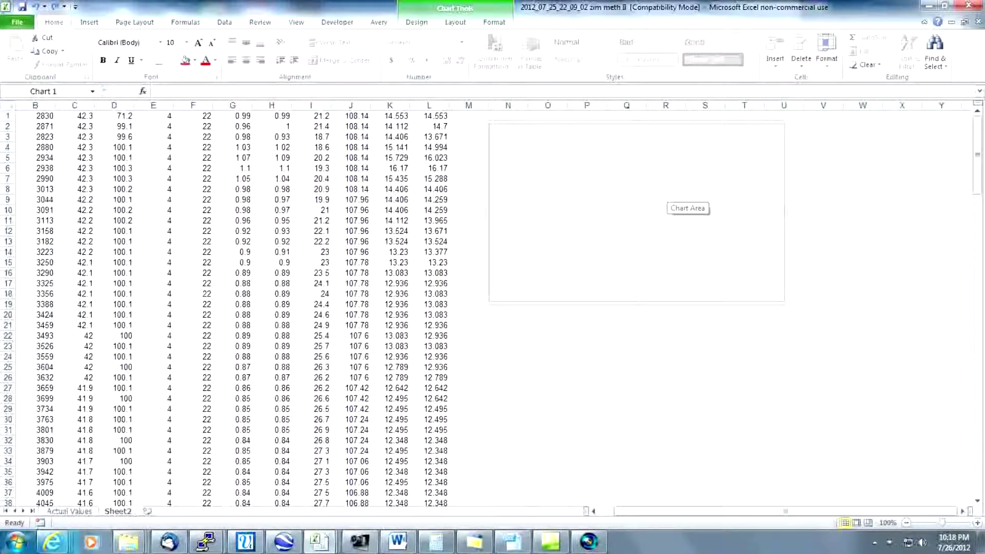
Add a data series to the empty chart and name it AFR1.
right_click(606, 198)
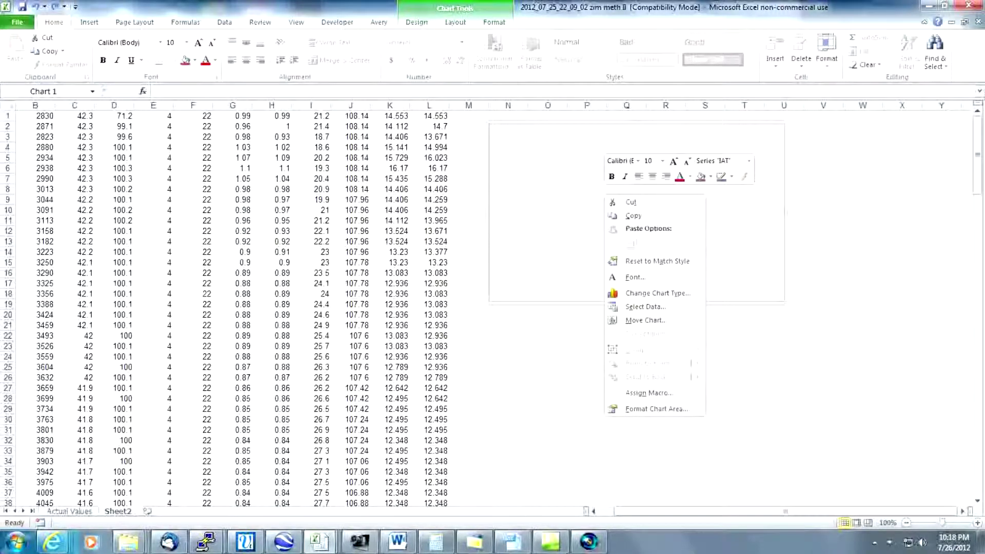
left_click(646, 306)
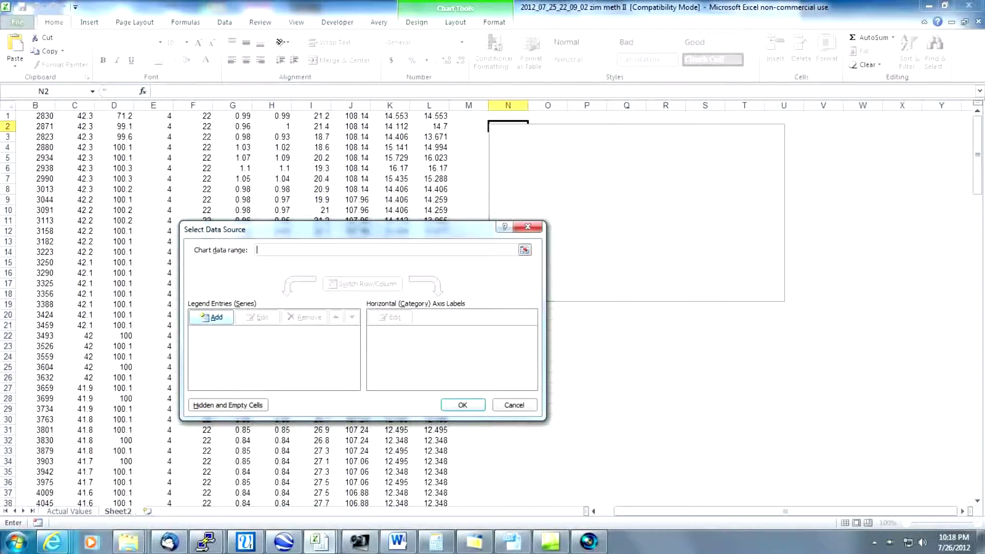
left_click(211, 317)
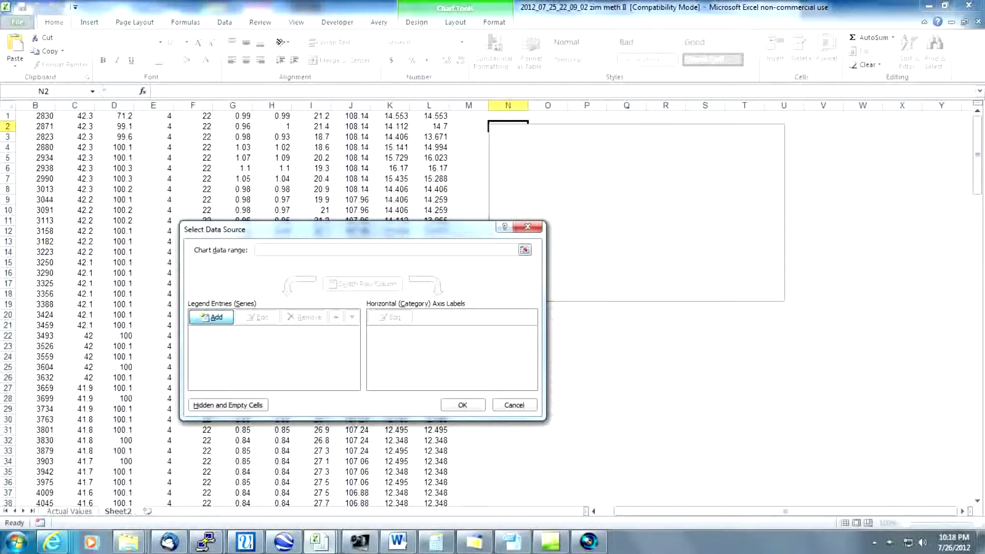
key("Return")
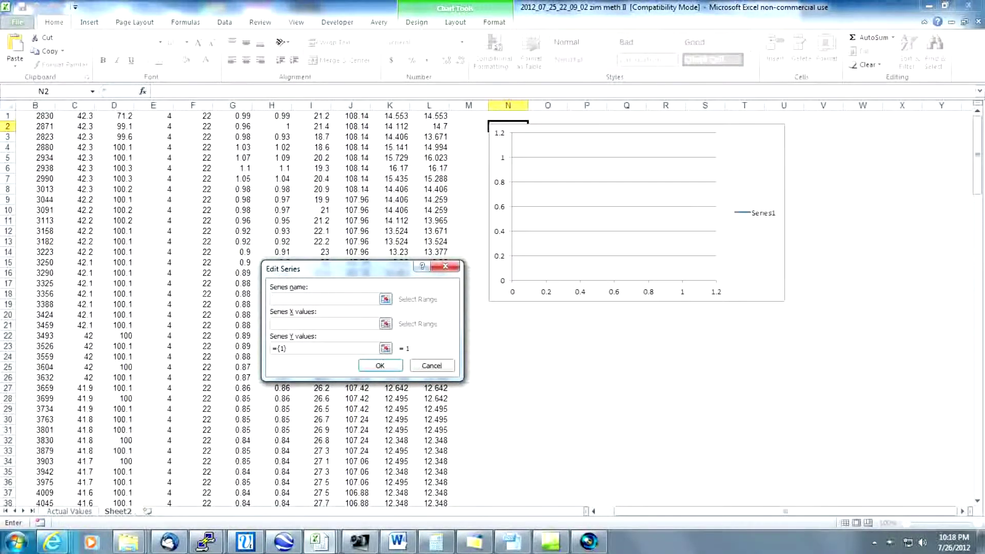
type("=\"AFR 1\"")
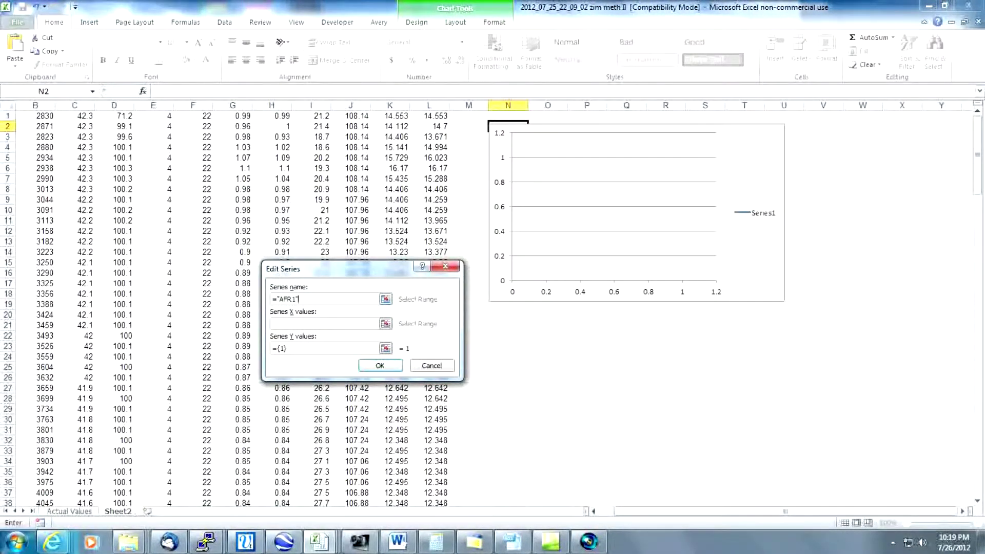
Set the AFR1 series' X values to B1:B178 on Sheet2 and copy that range reference.
left_click(273, 323)
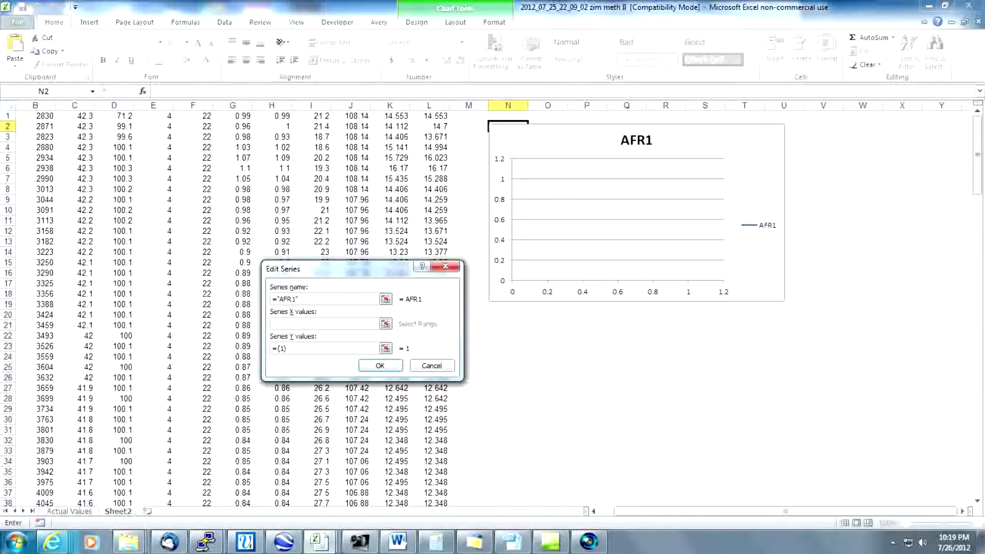
left_click_drag(46, 116, 51, 482)
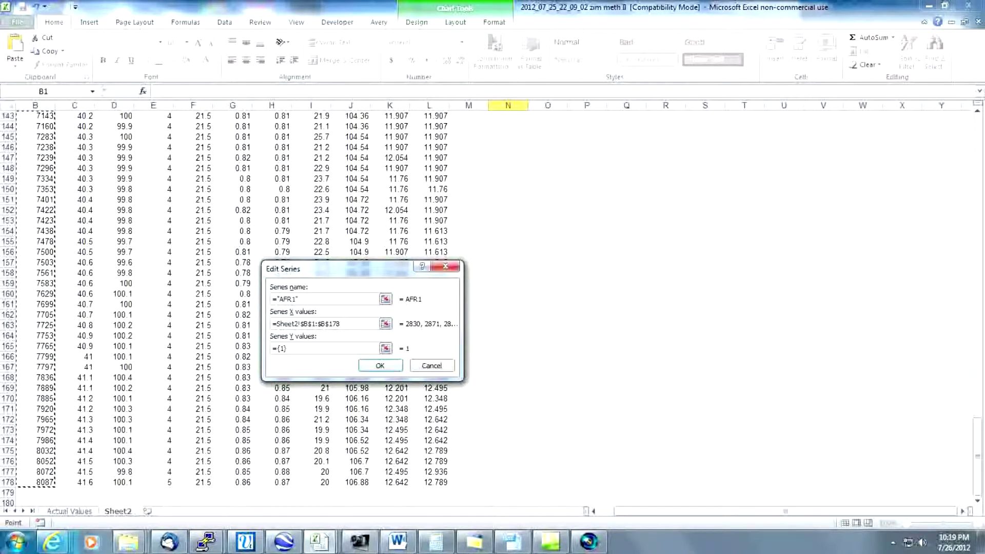
left_click_drag(340, 324, 272, 323)
key("ctrl+c")
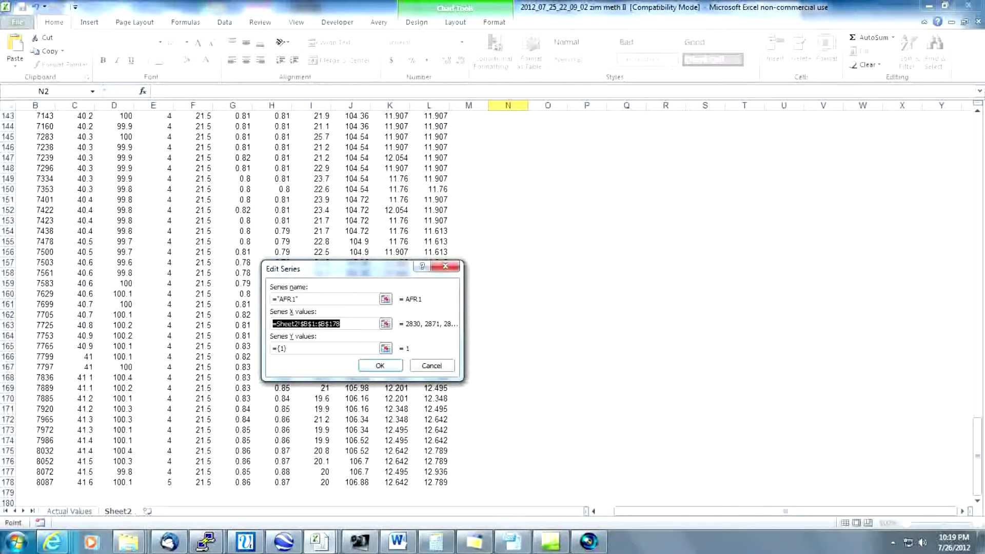
Set the AFR1 series' Y values to =Sheet2!$K$1:$K$178 by adapting the copied reference, and confirm the series.
key("Tab")
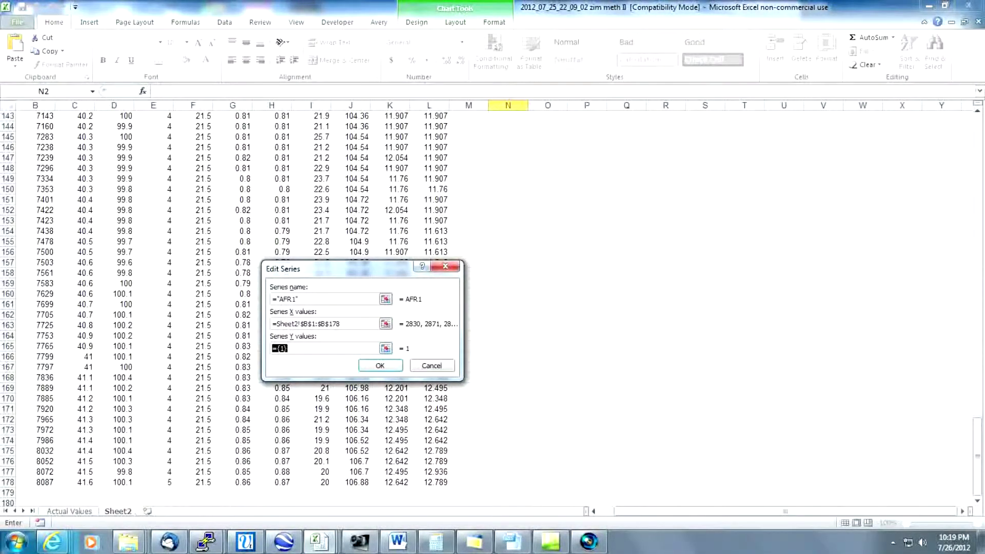
key("ctrl+v")
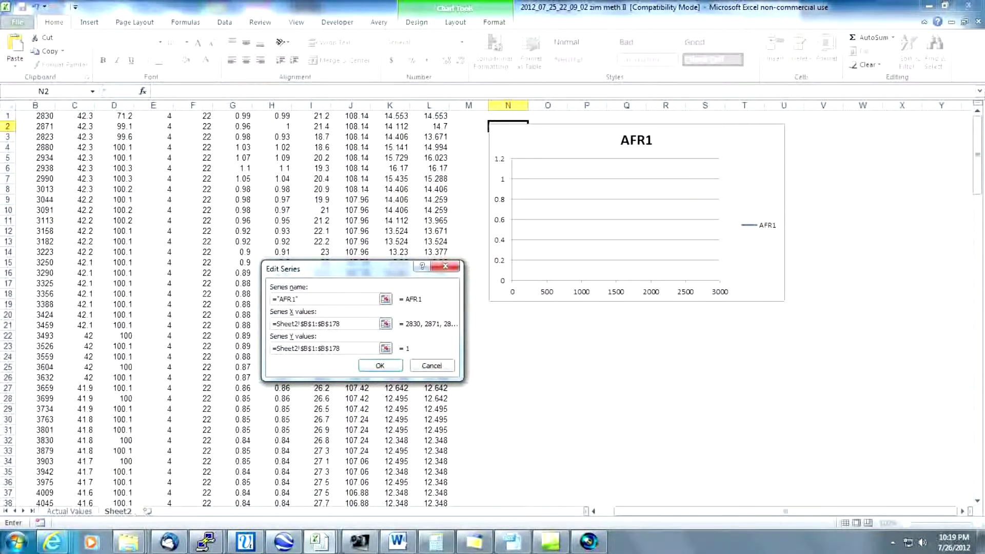
key("BackSpace")
type("K")
left_click(303, 349)
key("Delete")
type("K")
key("Return")
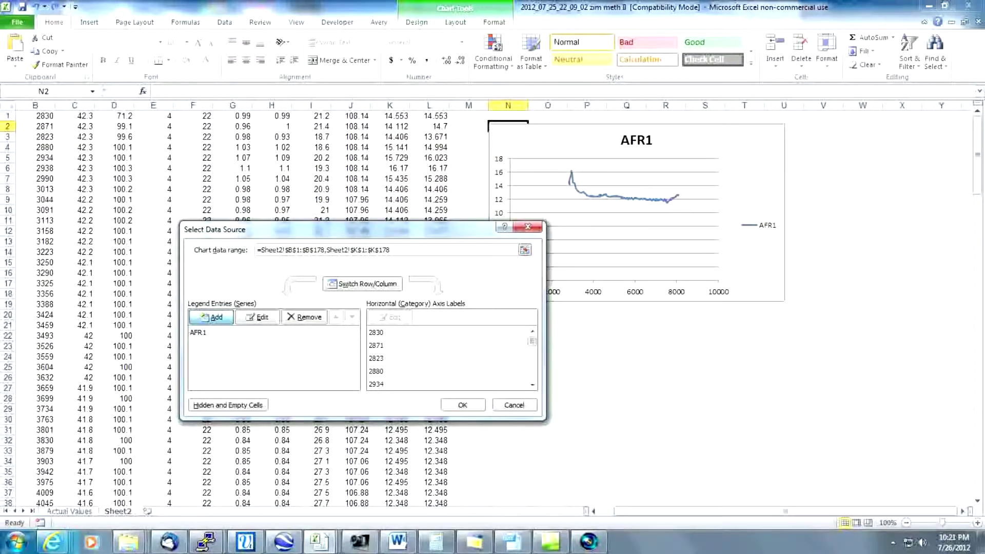
Add a second series named AFR2 with =Sheet2!$B$1:$B$178 as its X values.
left_click(211, 317)
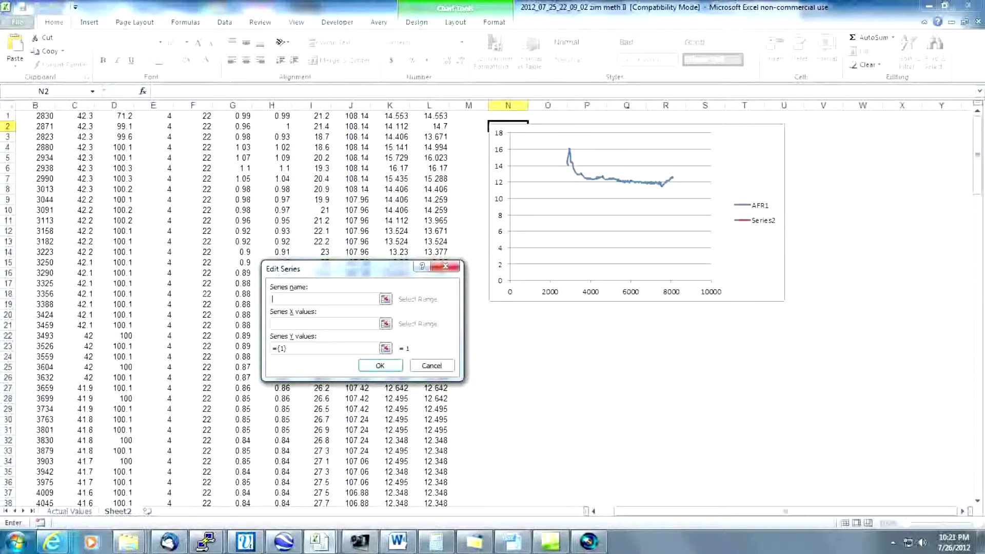
type("=\"AFR2")
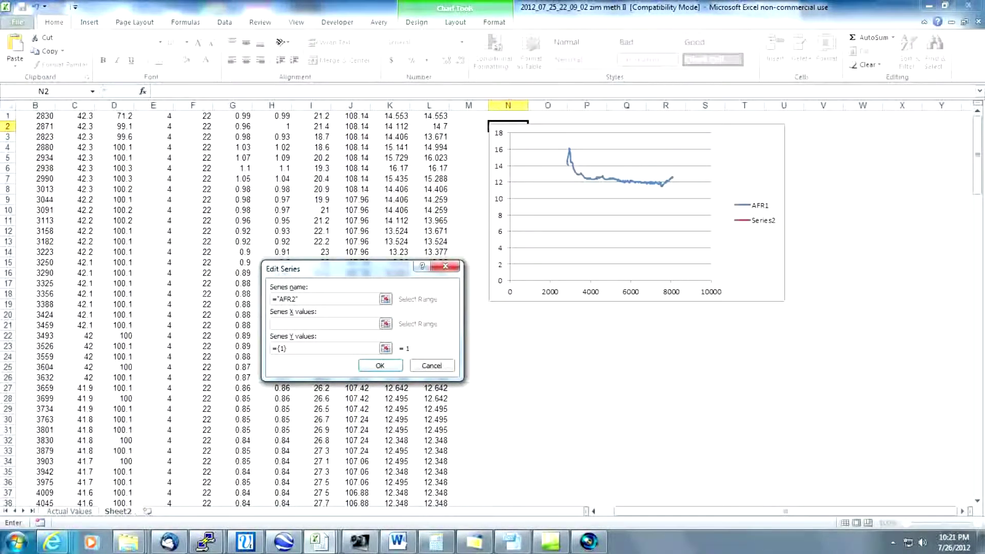
key("Tab")
key("ctrl+v")
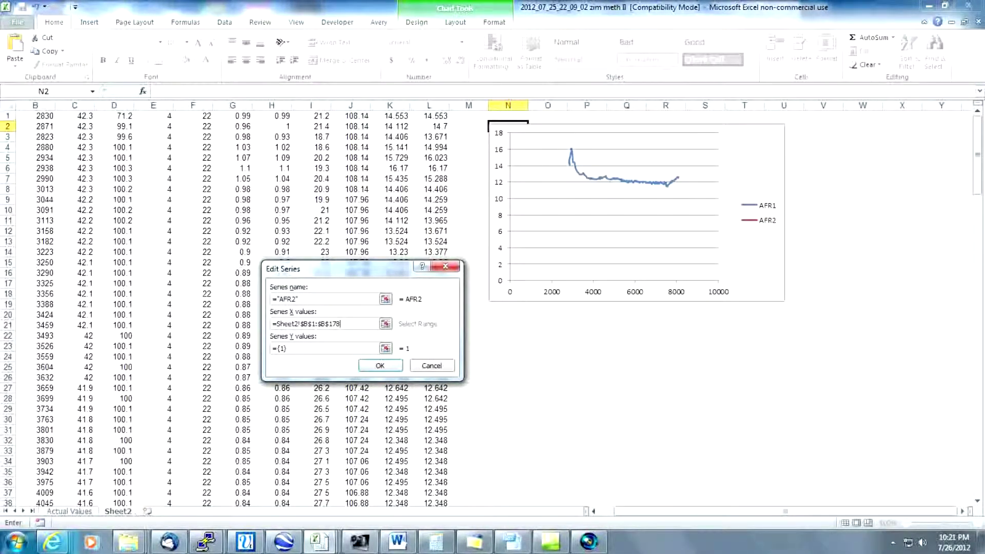
Set the AFR2 series' Y values to =Sheet2!$L$1:$L$178 and confirm the series.
key("Tab")
key("ctrl+v")
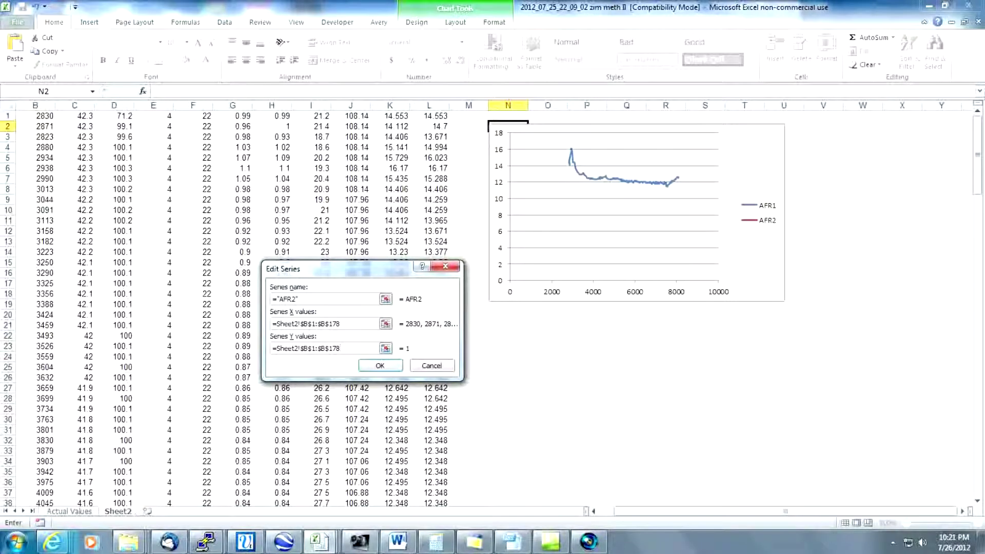
left_click(322, 348)
key("Delete")
type("L")
left_click(305, 349)
key("Delete")
type("L")
key("Return")
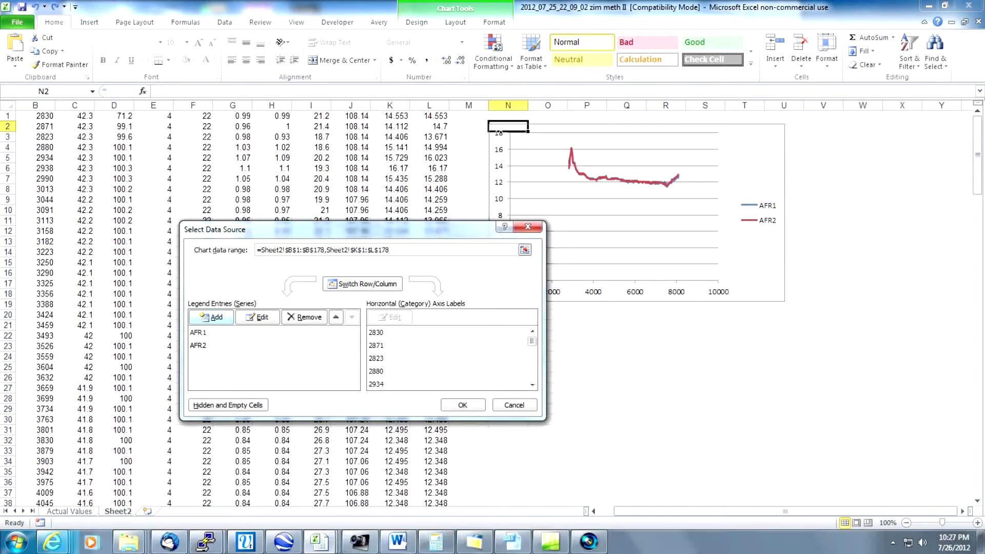
Add a third series named Spark with =Sheet2!$B$1:$B$178 as its X values.
key("Delete")
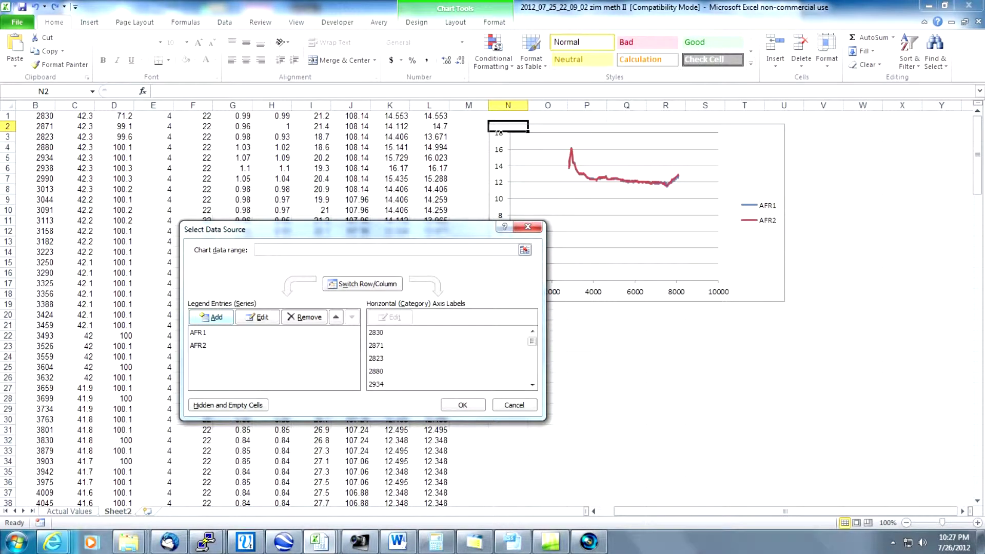
left_click(211, 317)
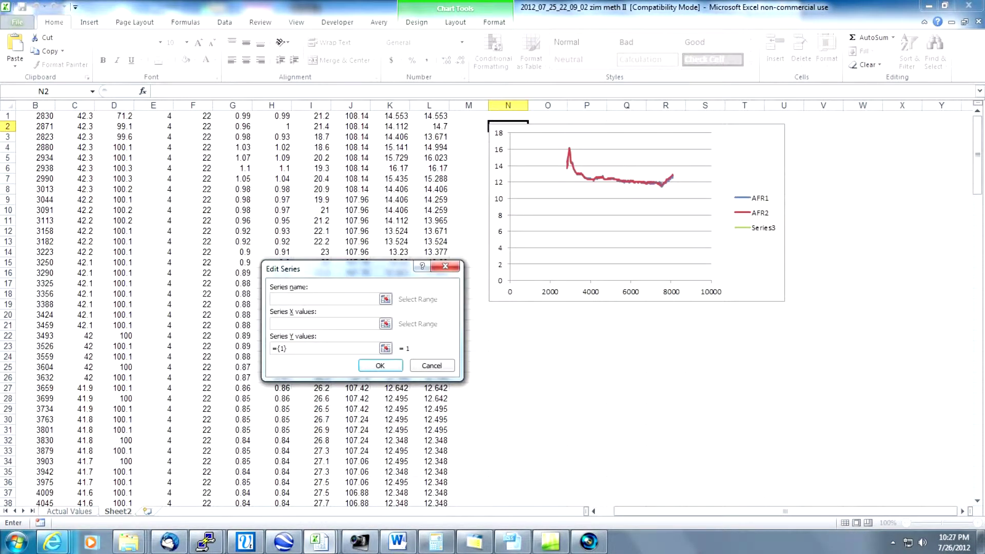
type("=\"Spark\"")
key("Tab")
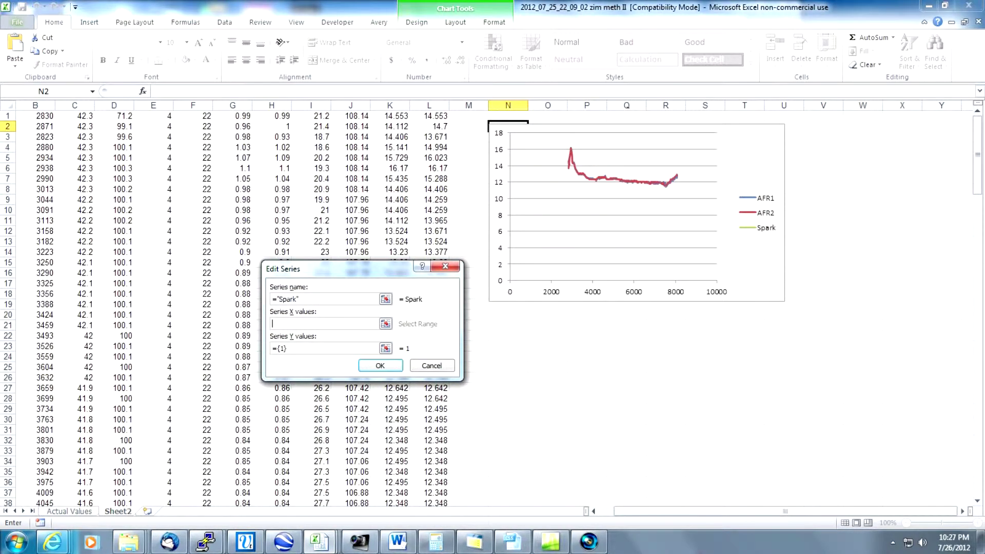
key("ctrl+v")
Set the Spark series' Y values to =Sheet2!$I$1:$I$178 and confirm the series.
key("Tab")
key("ctrl+v")
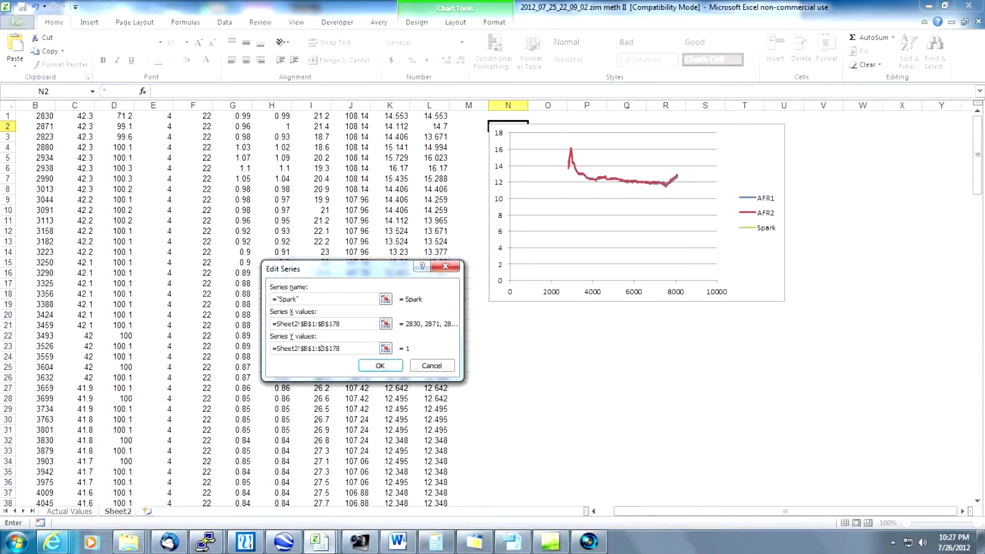
key("BackSpace")
type("I")
left_click(304, 348)
key("BackSpace")
type("I")
key("Return")
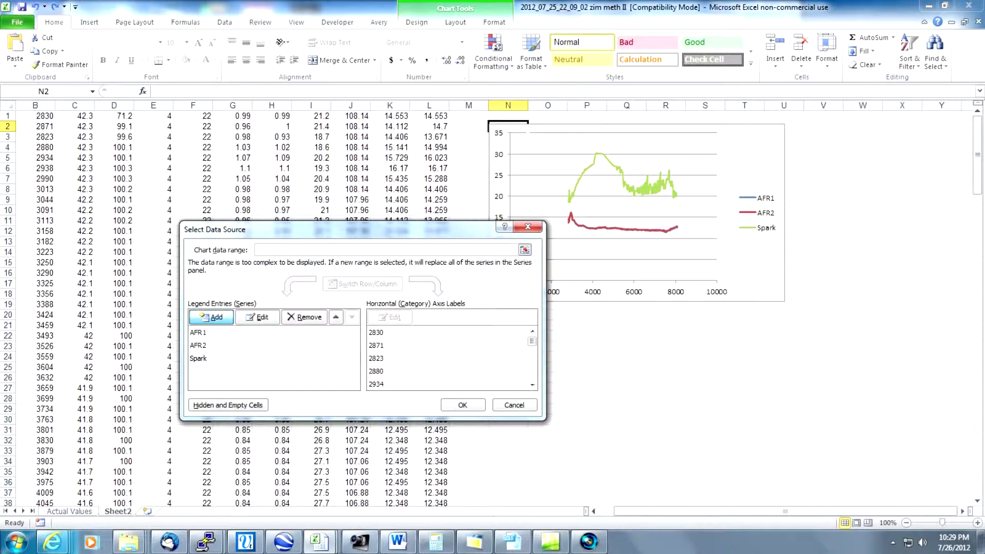
Add a fourth series named IAT with =Sheet2!$B$1:$B$178 as its X values.
left_click(211, 316)
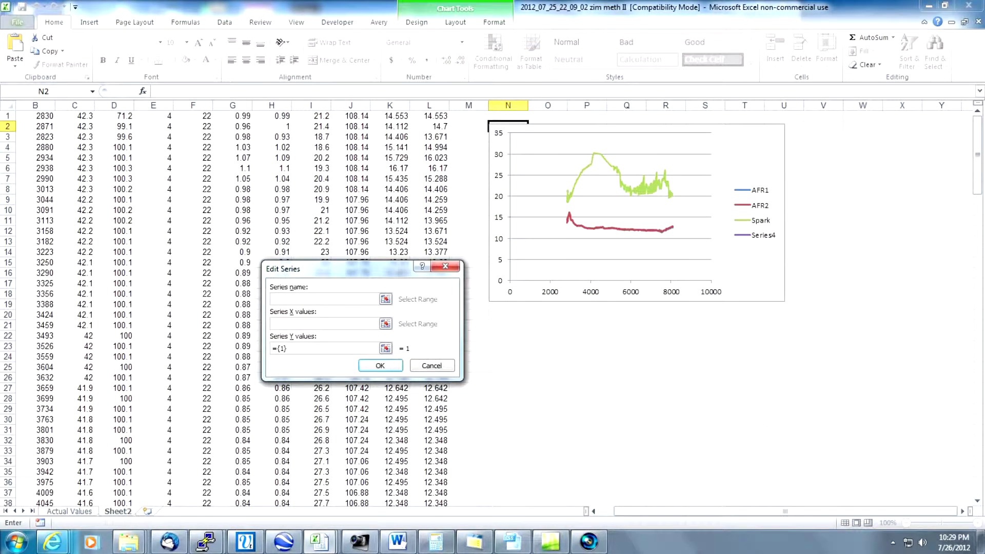
type("=\"IAT\"")
key("Tab")
key("ctrl+v")
Set the IAT series' Y values to =Sheet2!$J$1:$J$178 and confirm the series.
key("Tab")
key("ctrl+v")
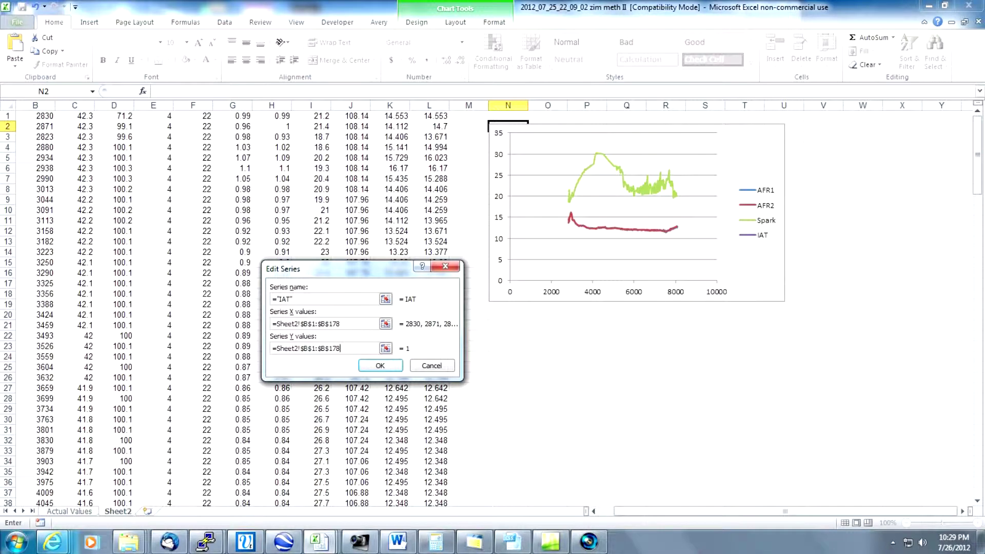
left_click(324, 349)
key("BackSpace")
type("J")
left_click(303, 348)
key("BackSpace")
type("J")
key("Return")
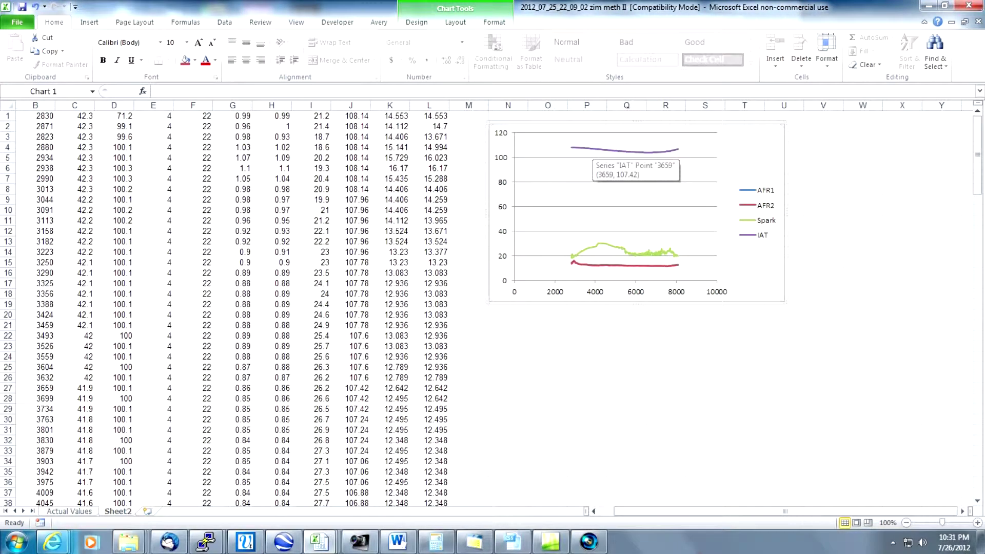
Plot the IAT series on the secondary axis.
left_click(596, 150)
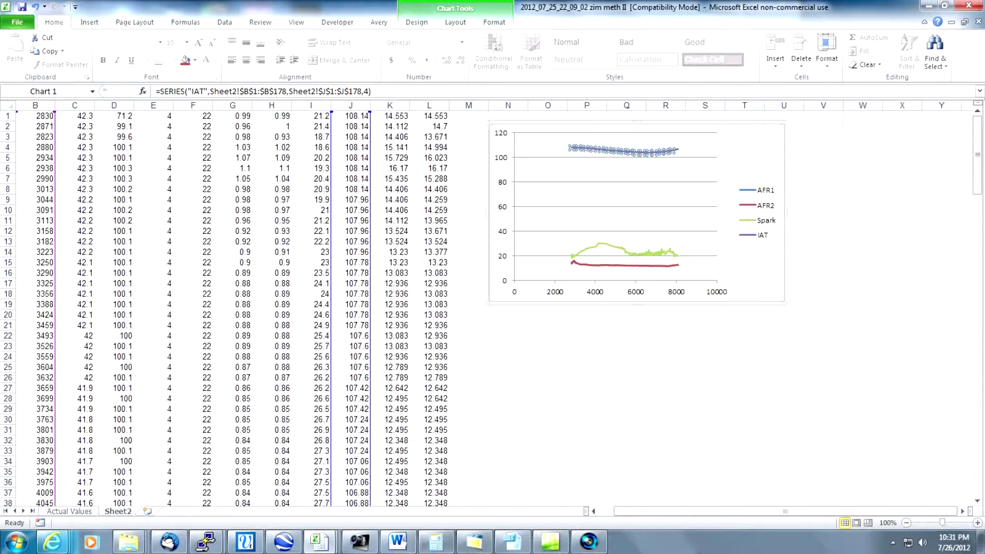
mouse_move(598, 149)
right_click(600, 149)
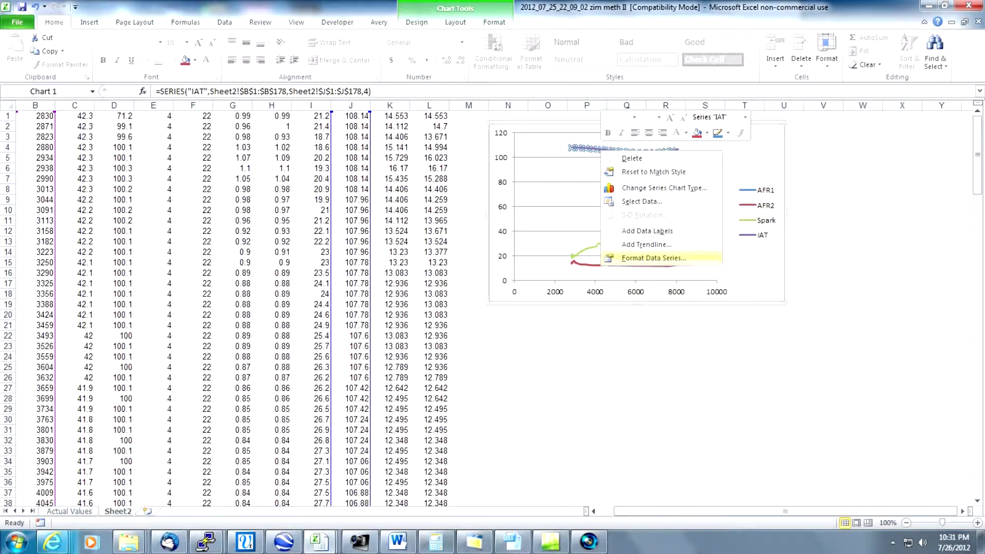
left_click(653, 258)
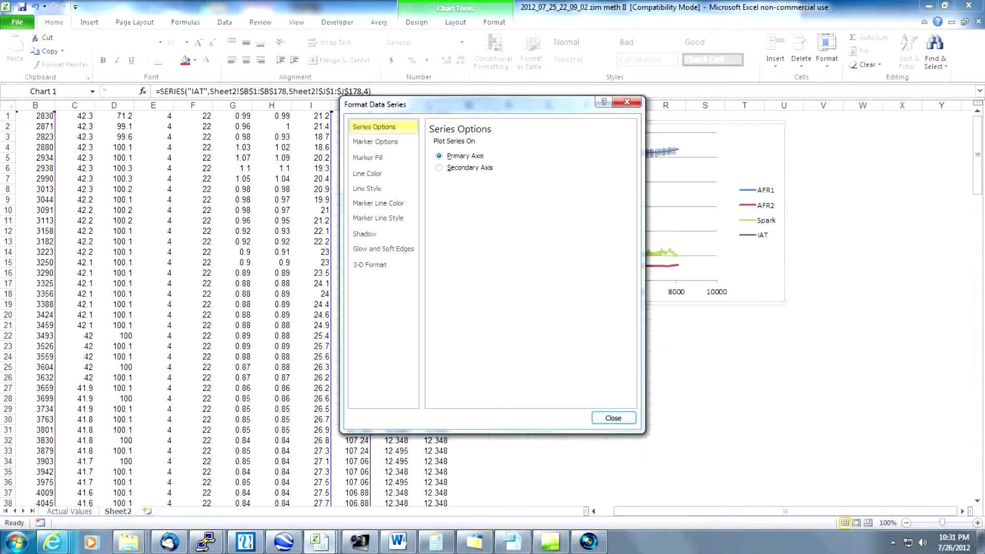
left_click(438, 167)
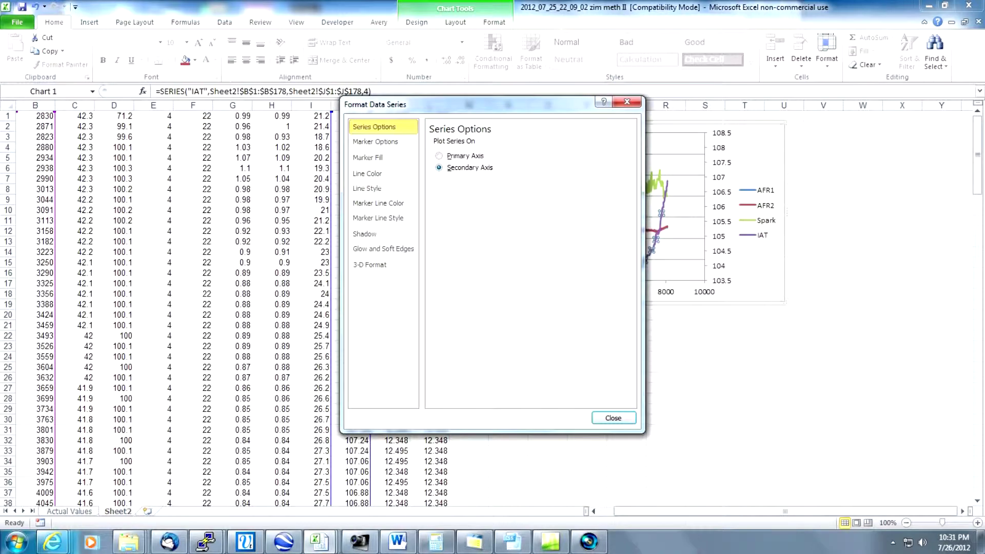
left_click(613, 418)
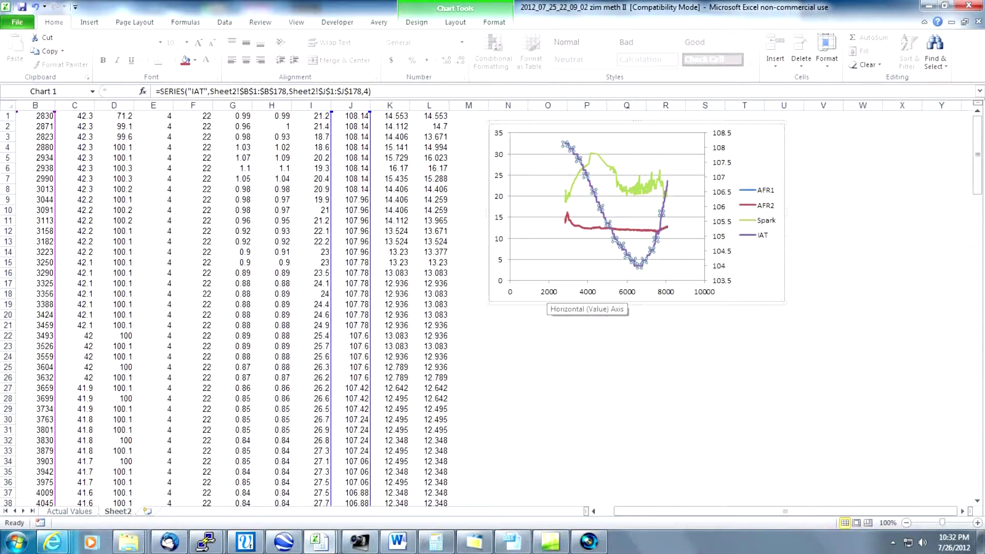
Give the chart's horizontal axis a fixed minimum of 2400 and a fixed maximum of 8400.
left_click(549, 292)
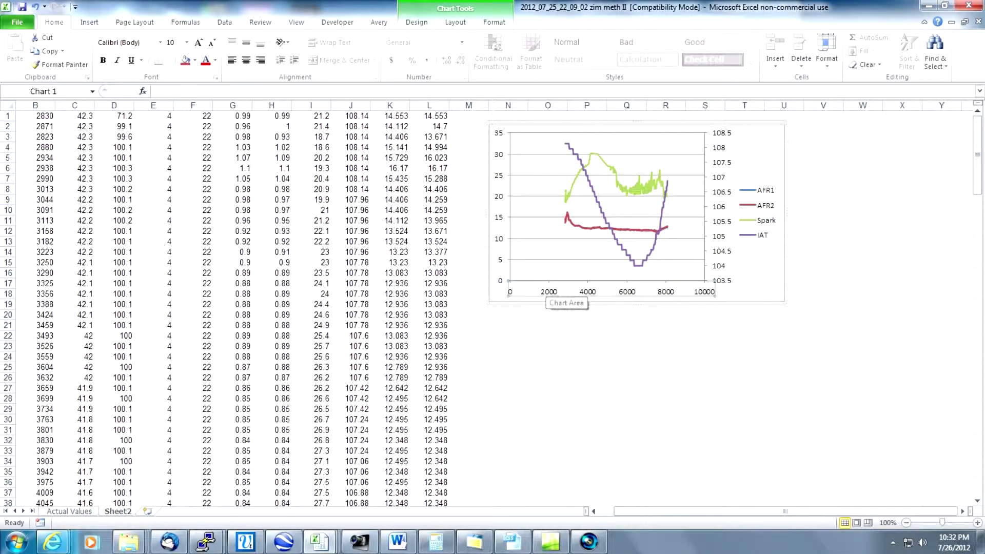
right_click(542, 290)
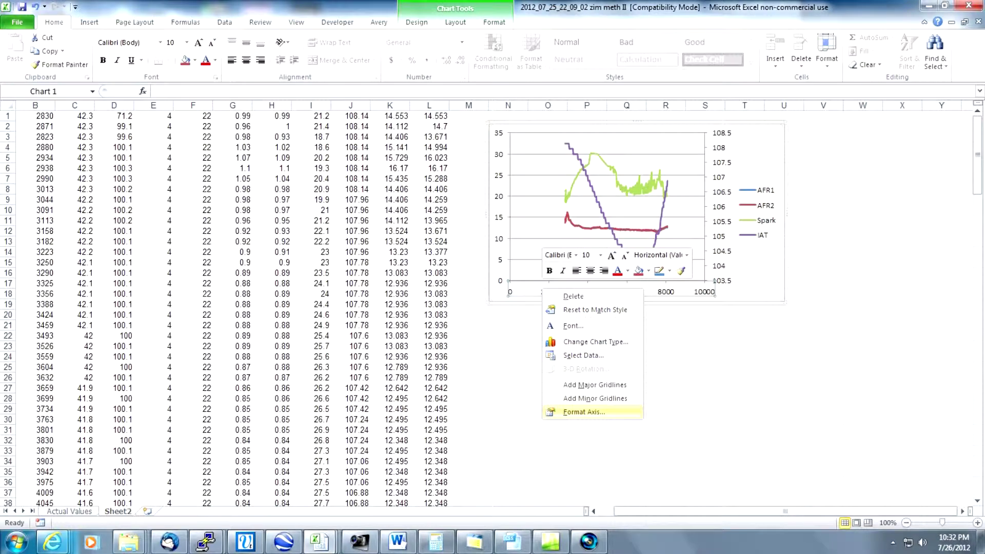
left_click(584, 412)
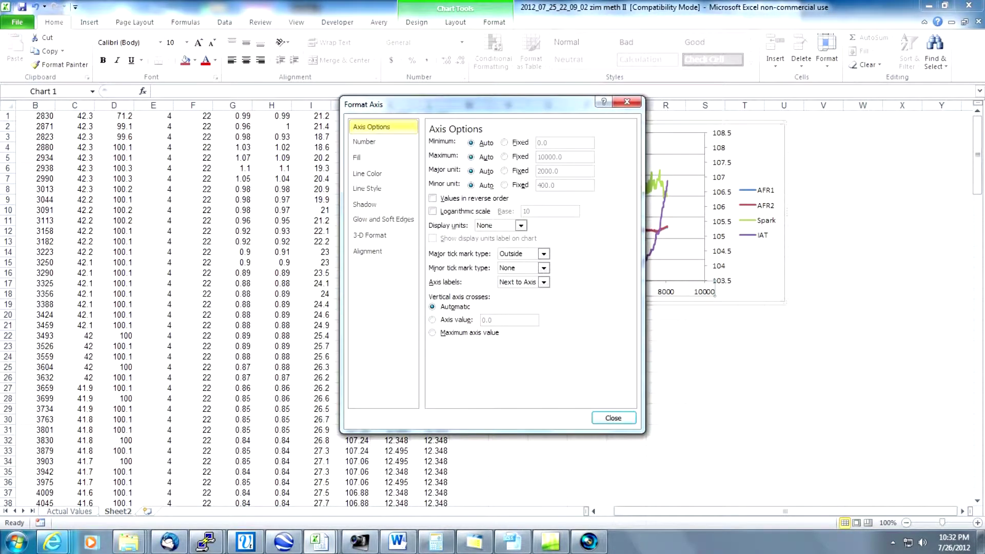
left_click(504, 142)
left_click(504, 157)
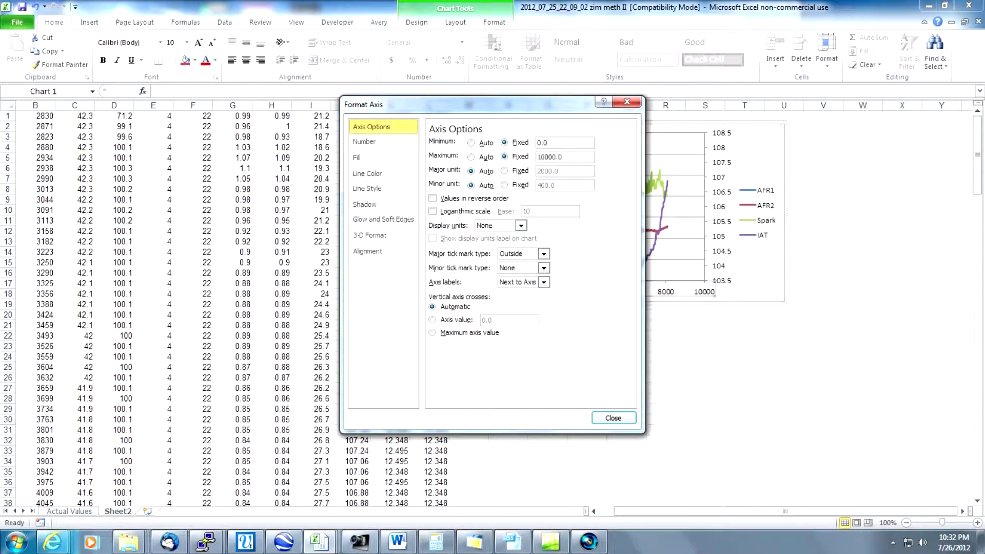
left_click(505, 170)
double_click(542, 143)
type("2400")
key("Tab")
type("8400")
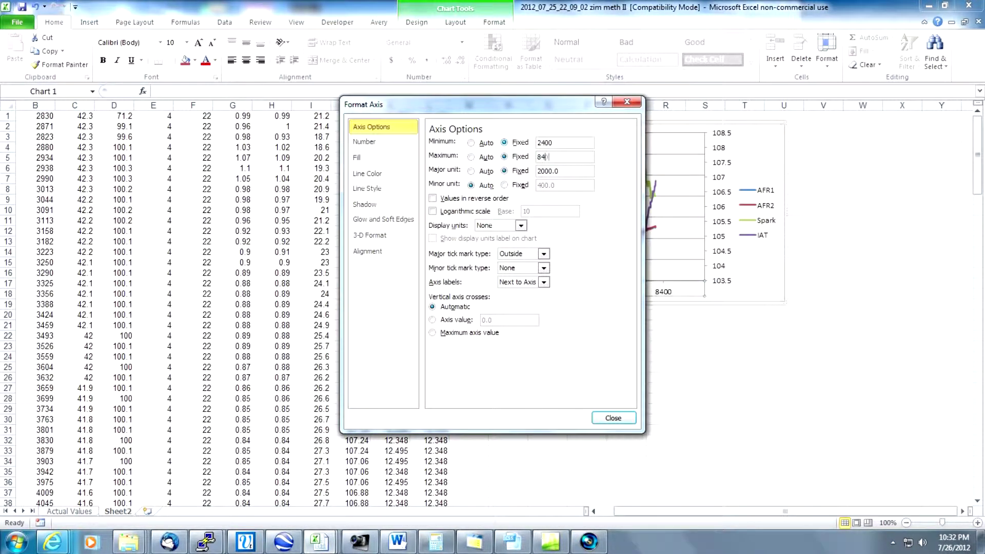
Set the horizontal axis's fixed major unit to 200.
key("Tab")
key("Tab")
type("200")
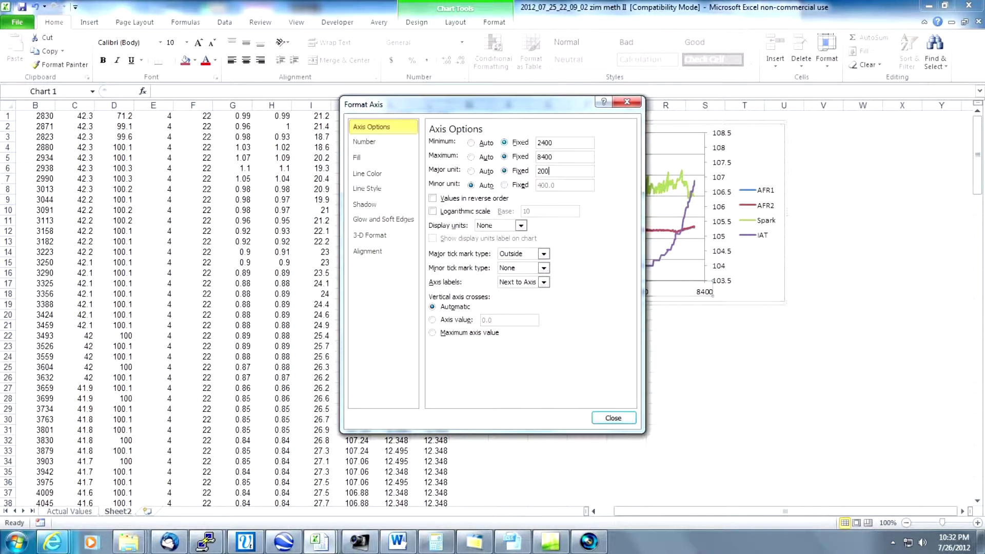
key("Tab")
Rotate the horizontal axis's label text by 270° and finish formatting that axis.
left_click(375, 251)
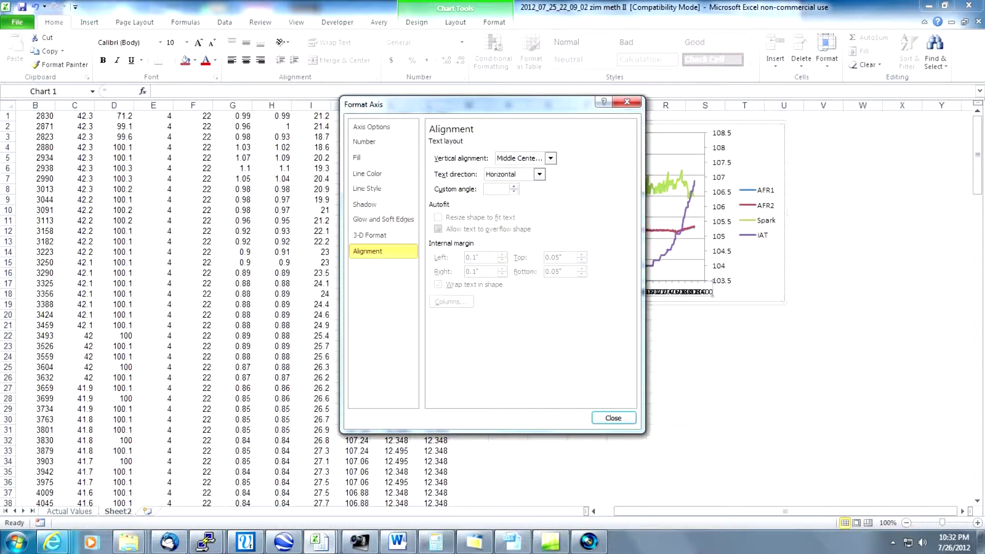
left_click(539, 174)
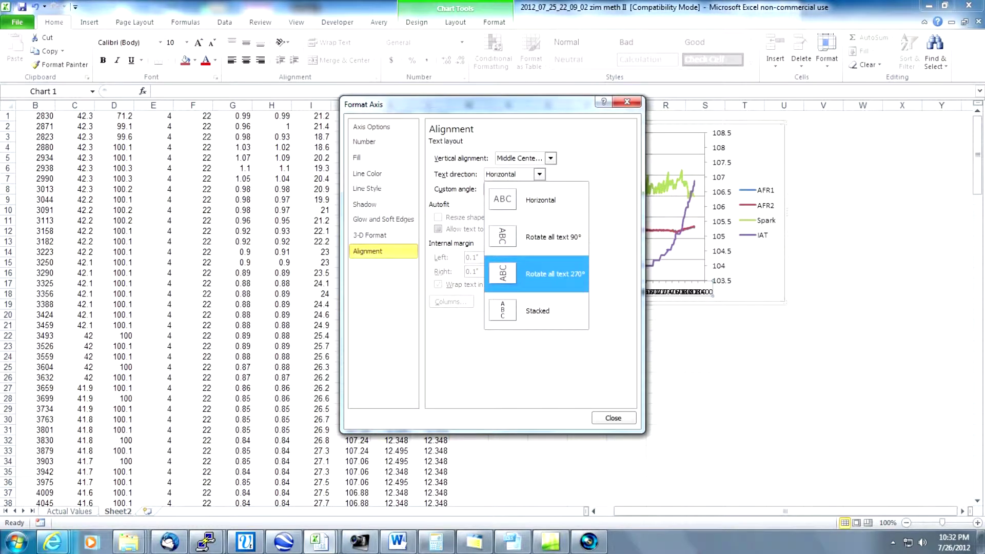
left_click(536, 274)
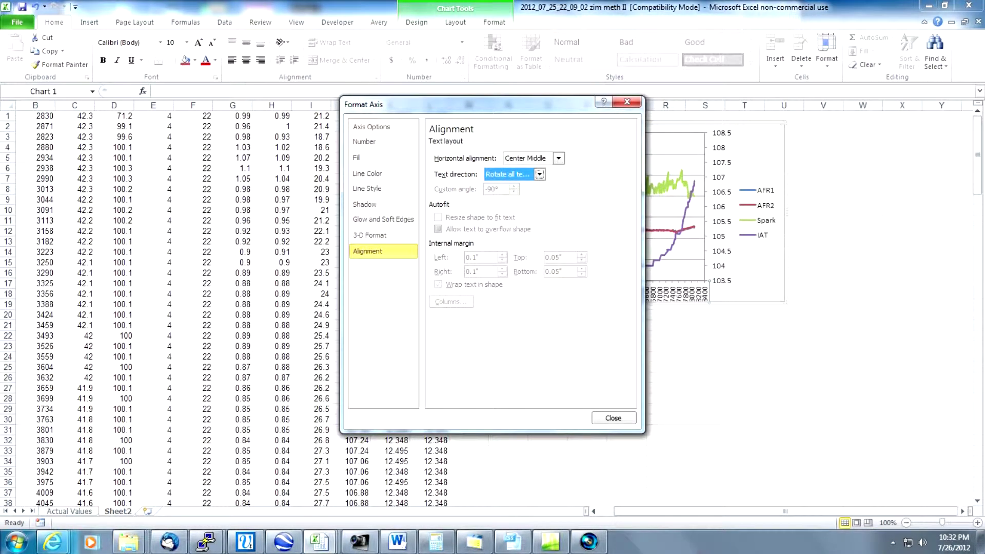
left_click(613, 417)
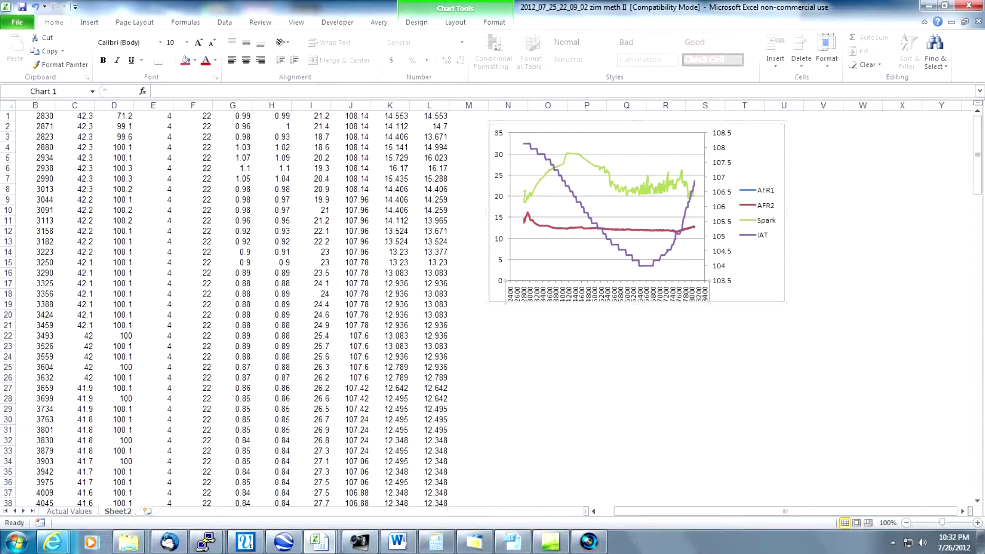
Give the primary vertical axis a fixed minimum of 0 and a fixed maximum of 32, and add minor gridlines to it.
left_click(497, 163)
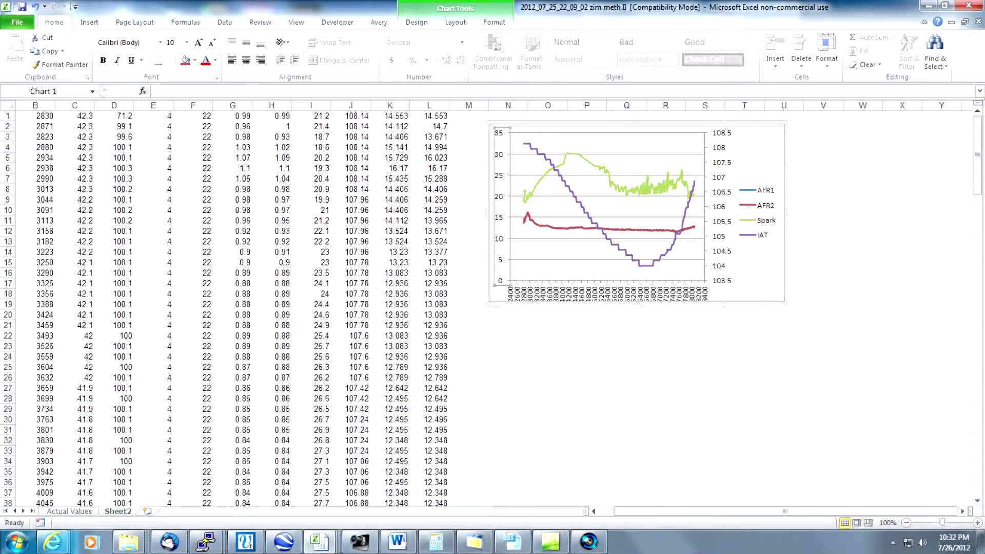
right_click(499, 156)
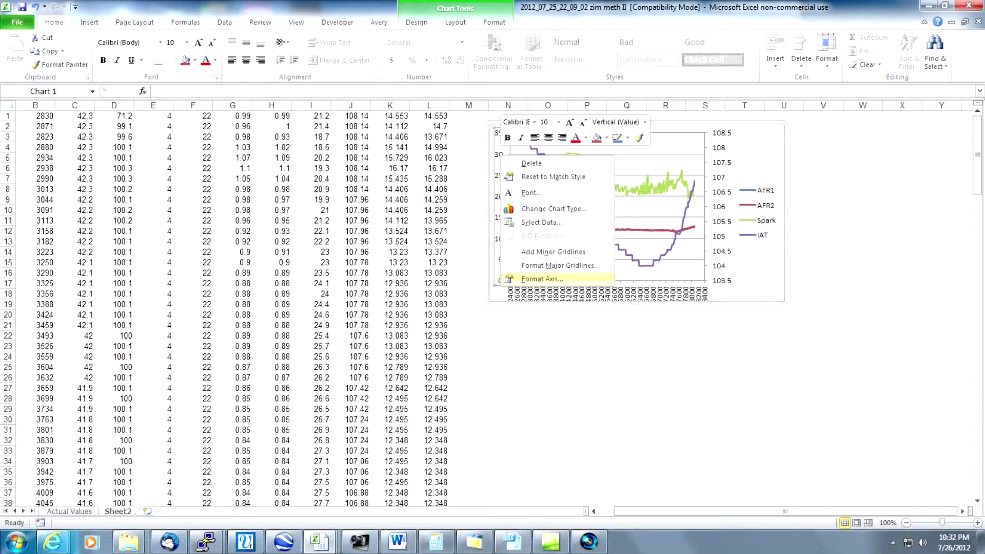
left_click(542, 279)
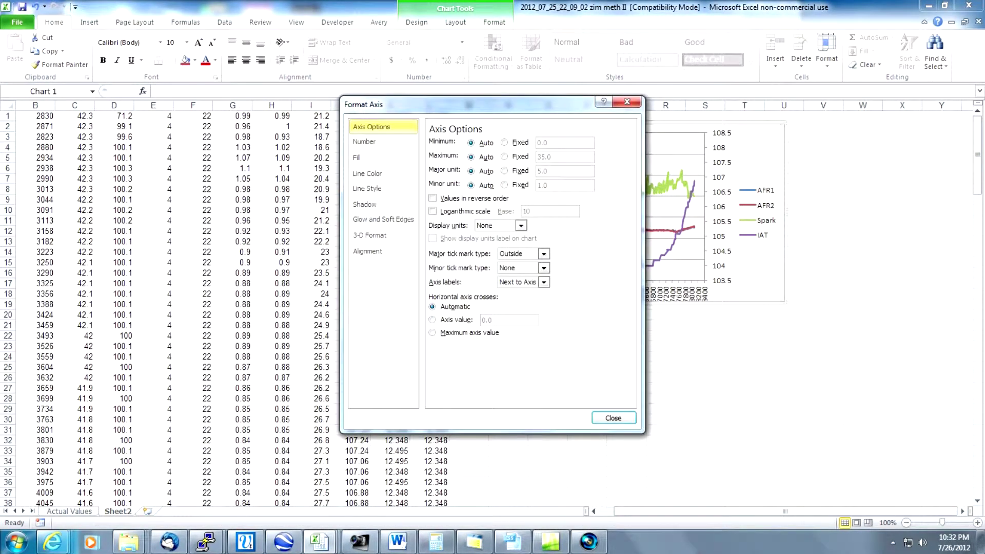
left_click(505, 142)
left_click(505, 157)
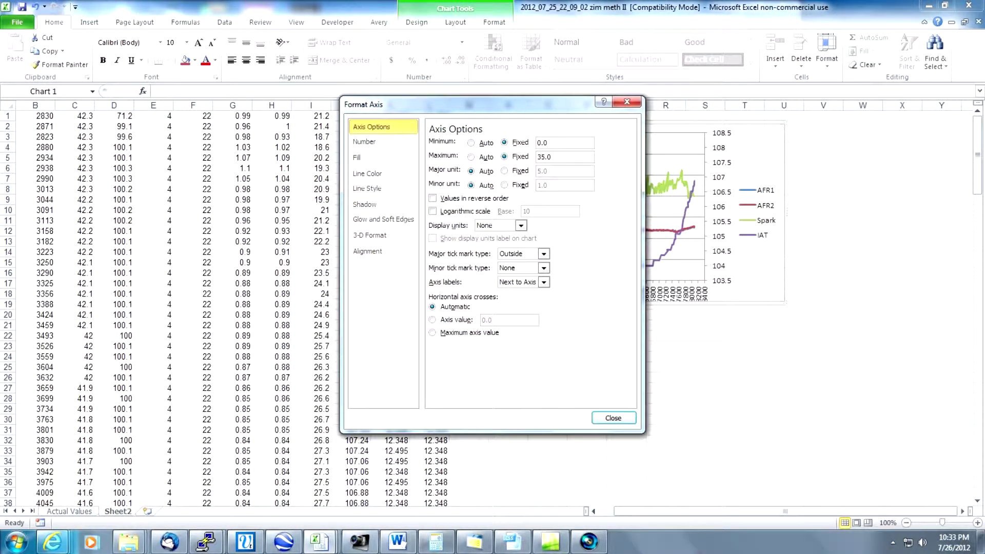
key("Tab")
type("32")
key("Tab")
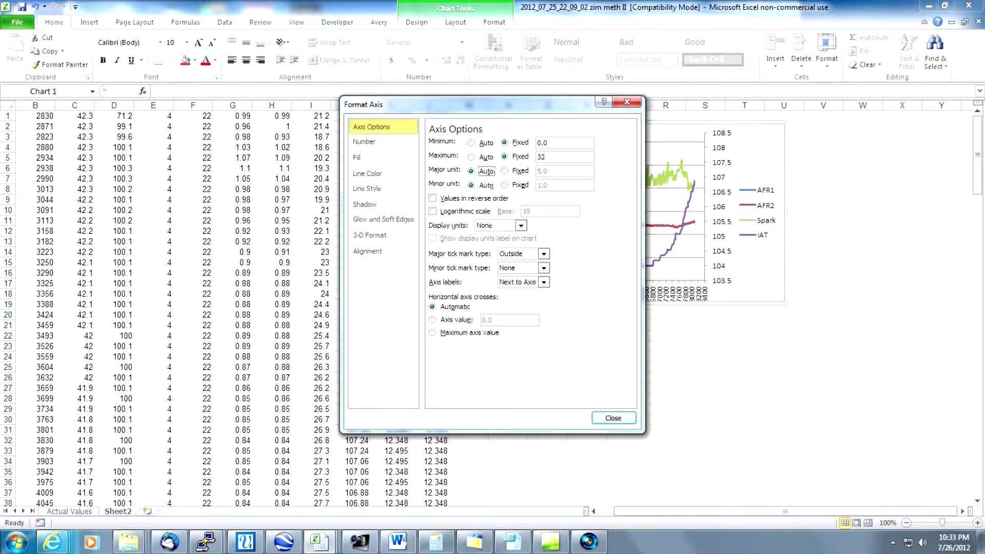
key("Return")
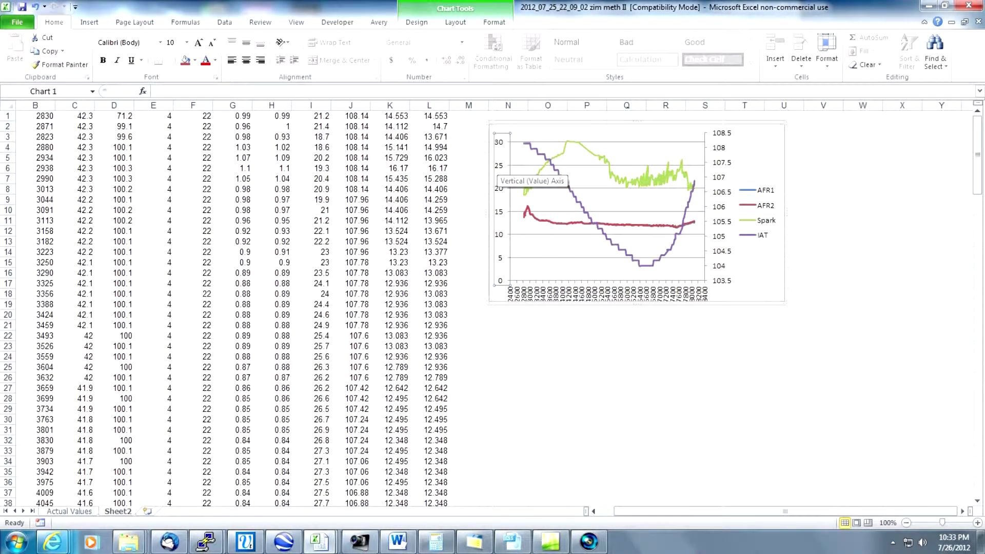
right_click(498, 168)
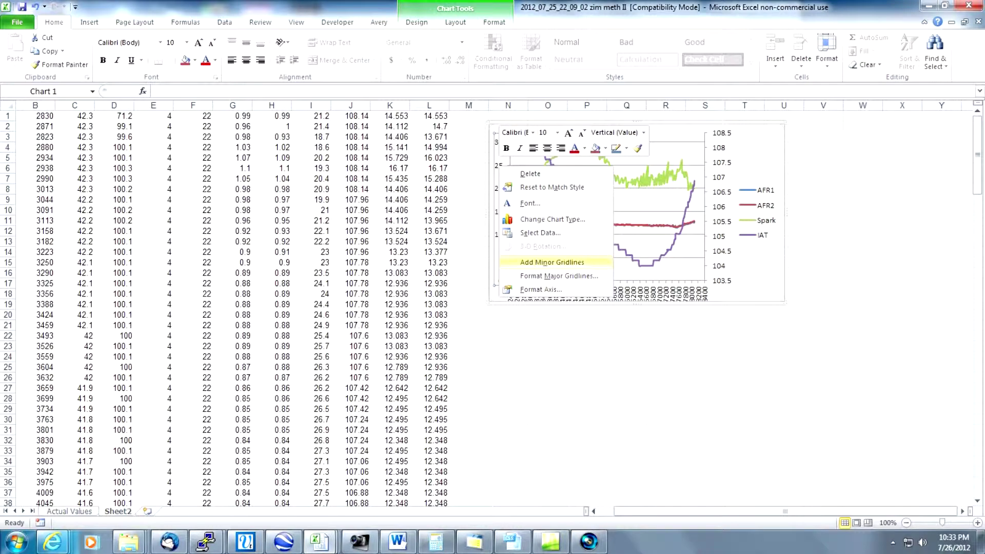
left_click(552, 262)
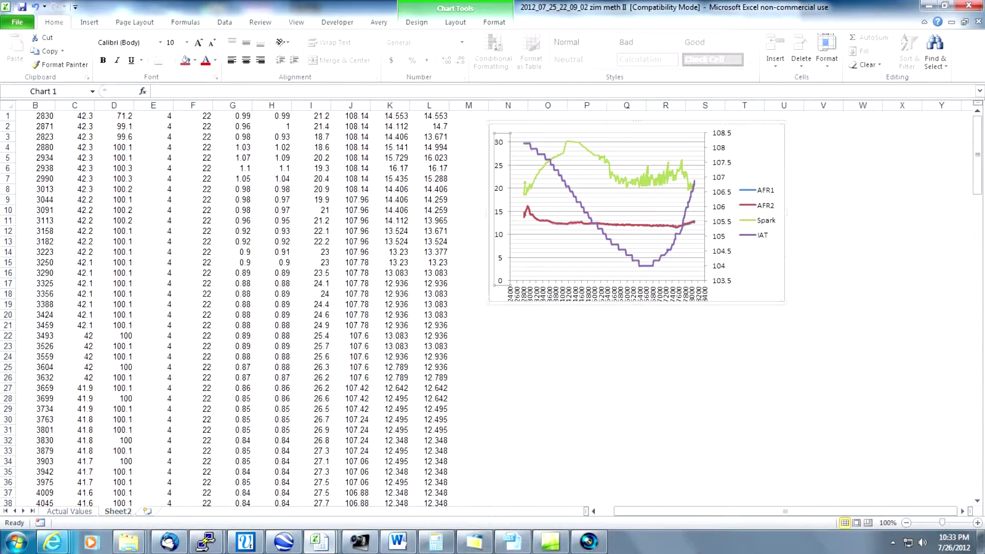
Give the secondary vertical axis a fixed minimum of 100 and a fixed maximum of 130.
left_click(719, 147)
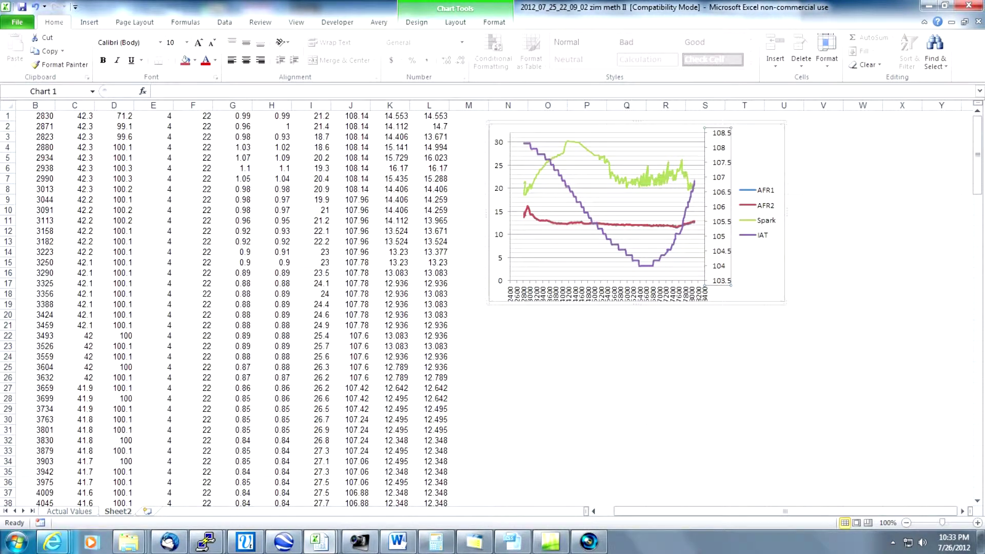
right_click(720, 148)
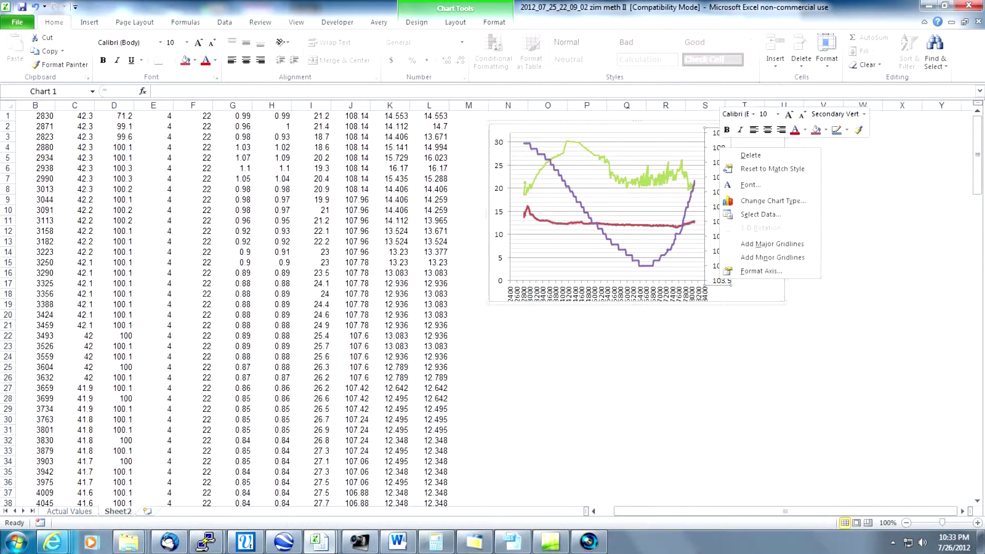
left_click(761, 271)
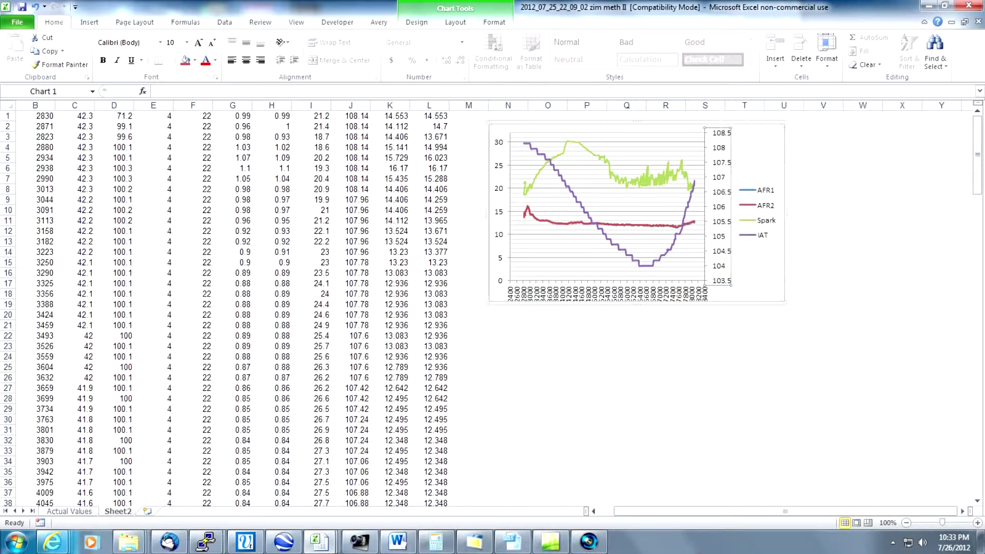
left_click(504, 143)
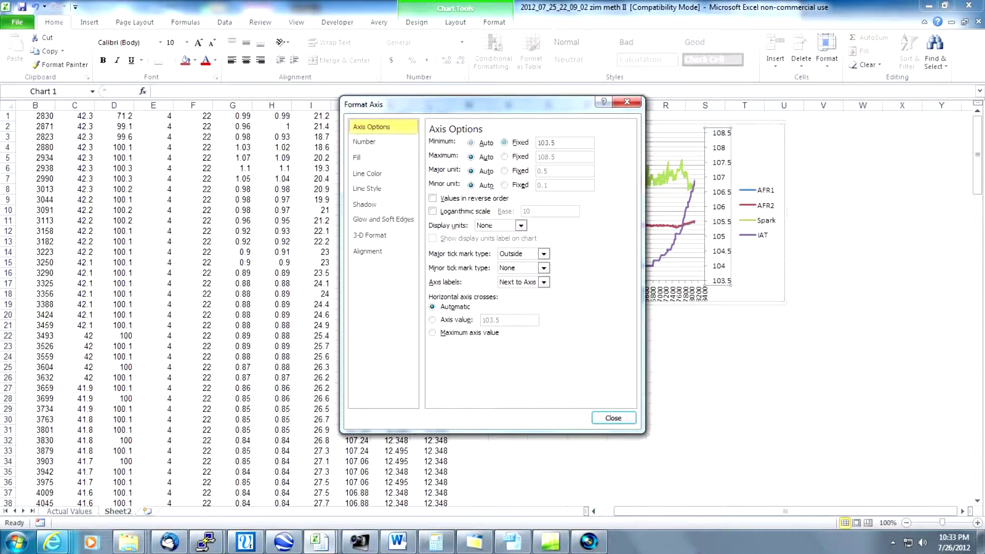
left_click(504, 157)
double_click(546, 142)
type("100")
key("Tab")
key("Tab")
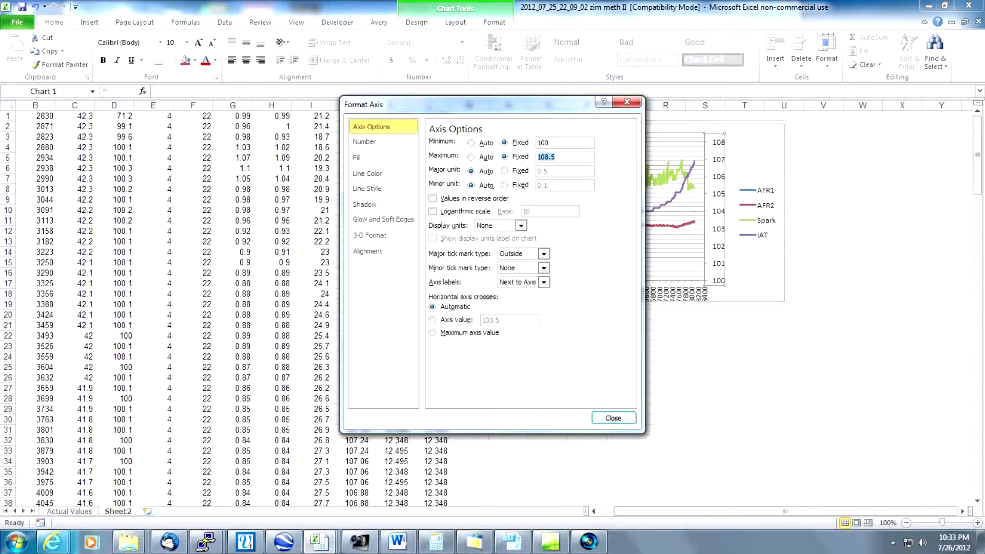
type("130")
key("Tab")
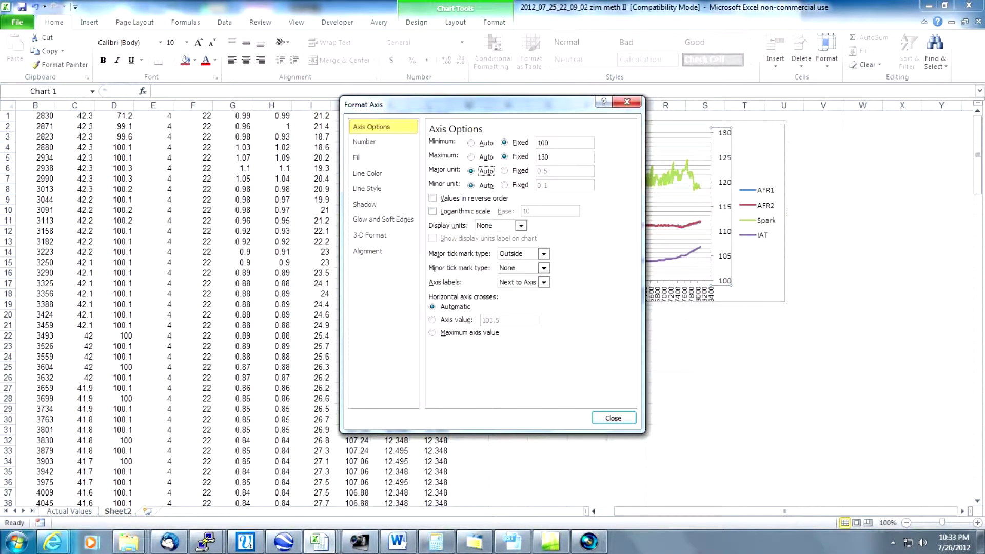
key("Return")
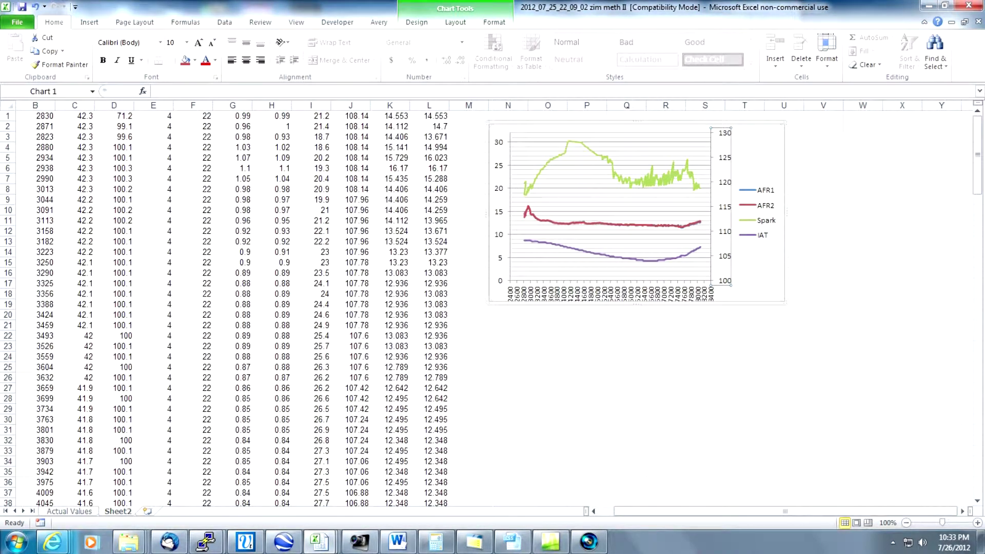
key("Escape")
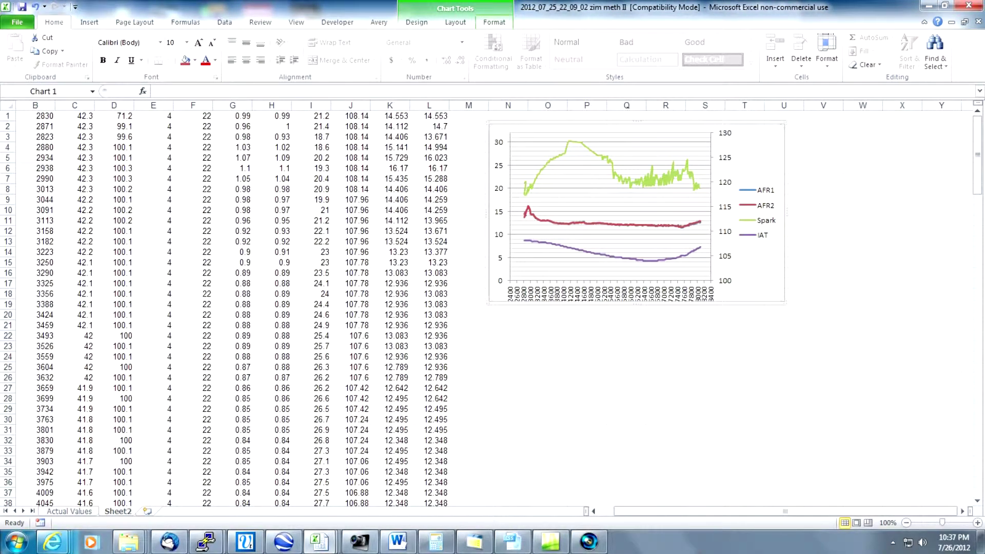
Resize the chart to 6" high and 12" wide, and move it over the data so it fits in view.
left_click(495, 22)
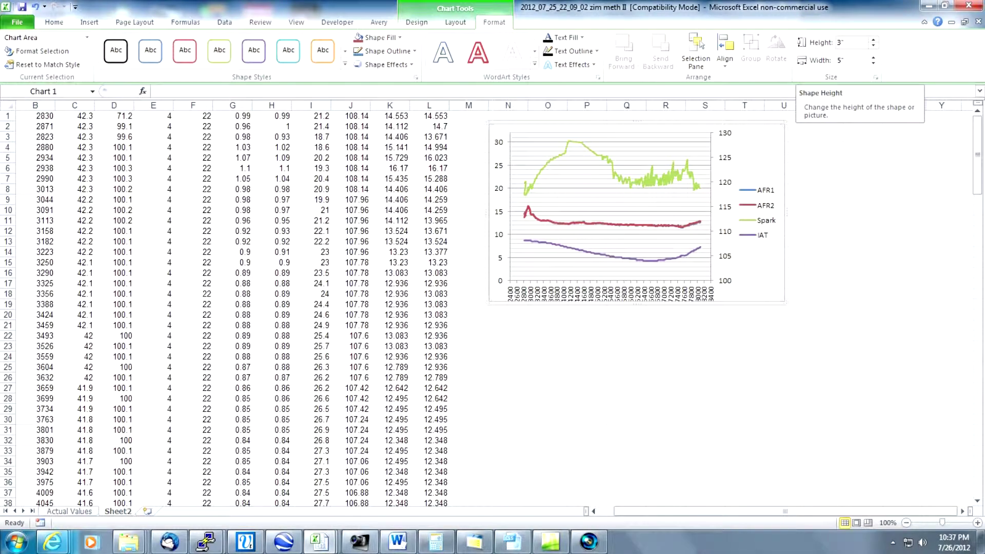
left_click(841, 42)
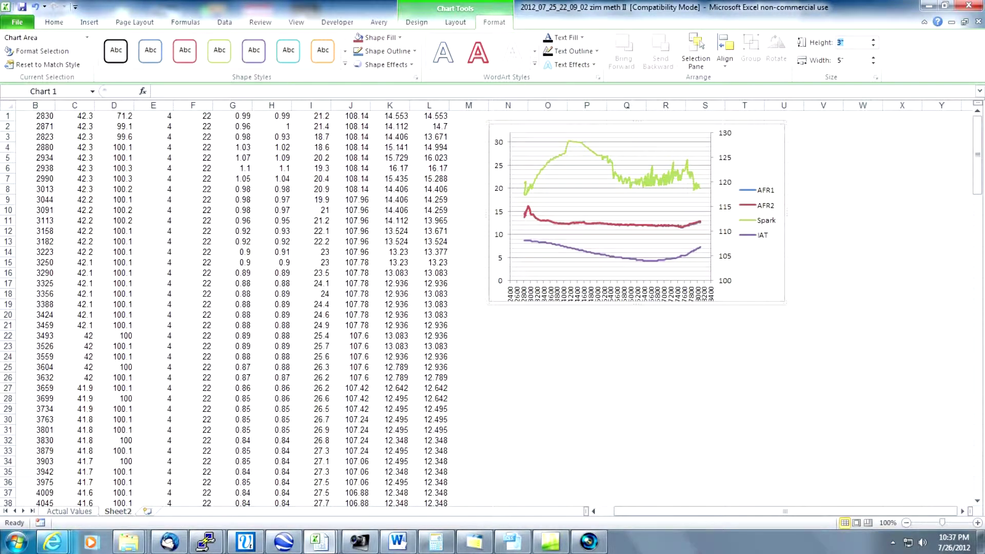
type("6")
key("Tab")
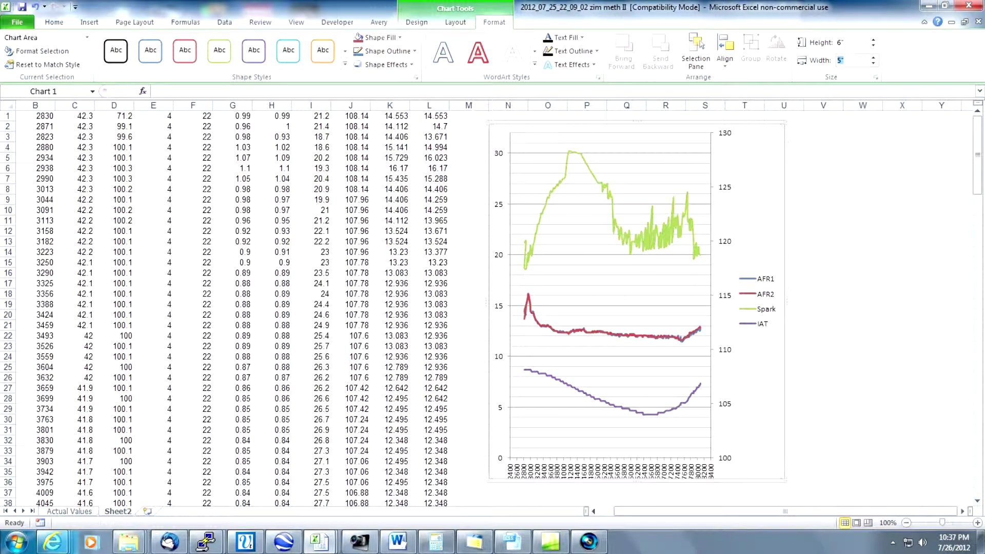
type("12")
key("Tab")
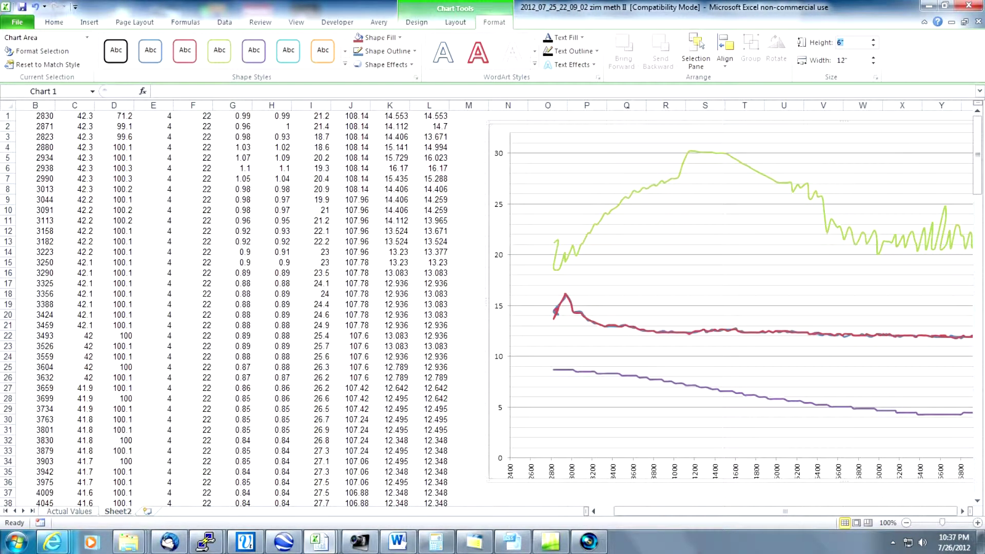
left_click(726, 218)
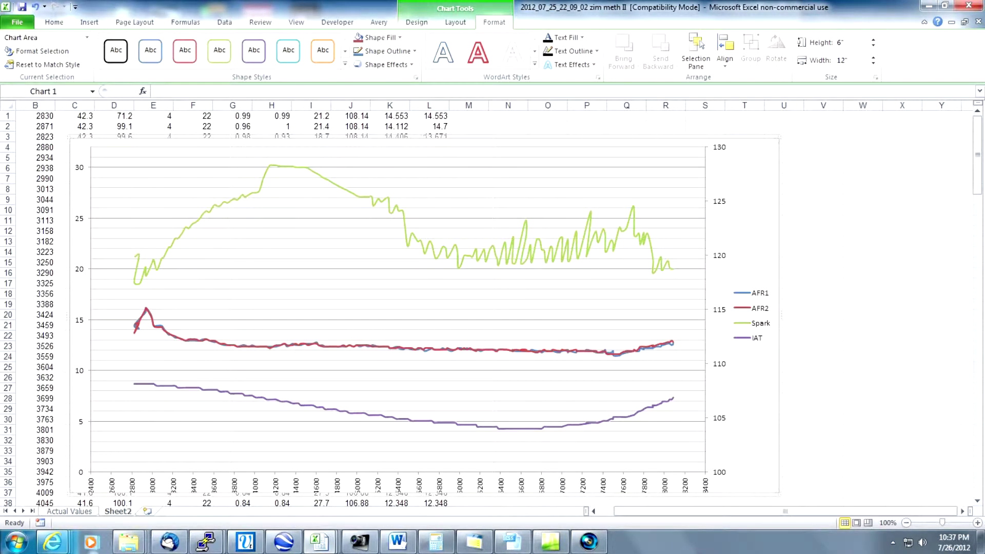
In the Zim 2012-07-25 folder in Windows Explorer, copy the file name "2012_07_25_22_09_02 zim meth II" without renaming the file, and return to Excel.
left_click(129, 542)
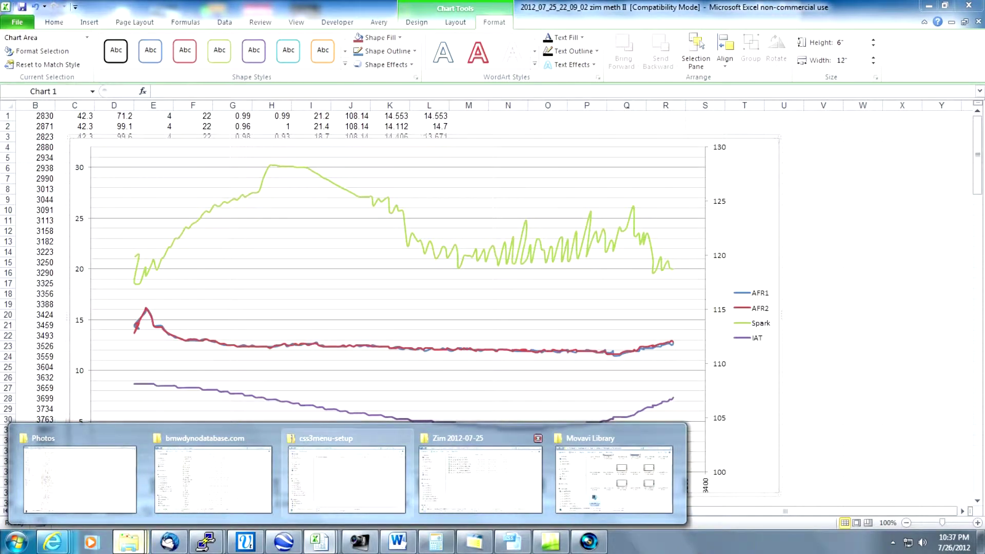
left_click(480, 480)
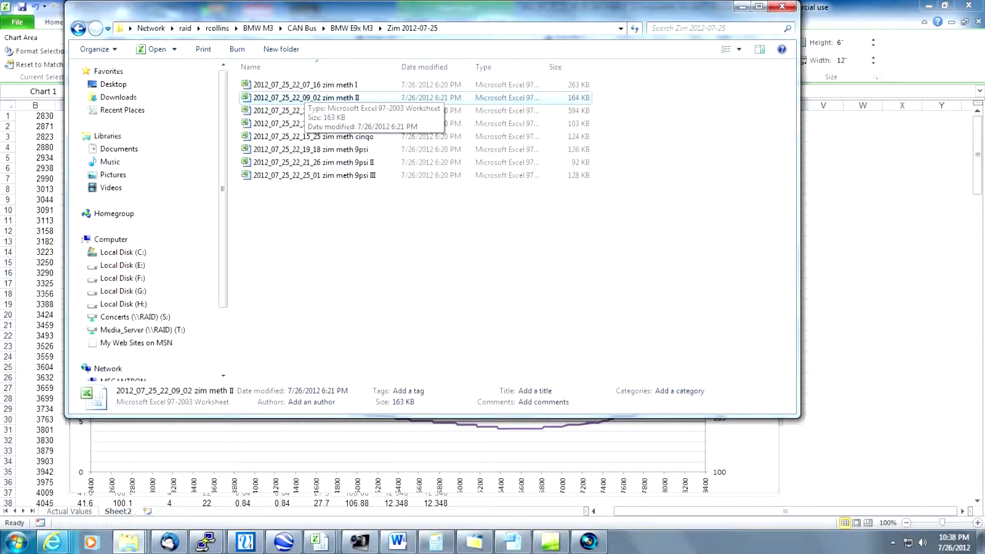
right_click(299, 98)
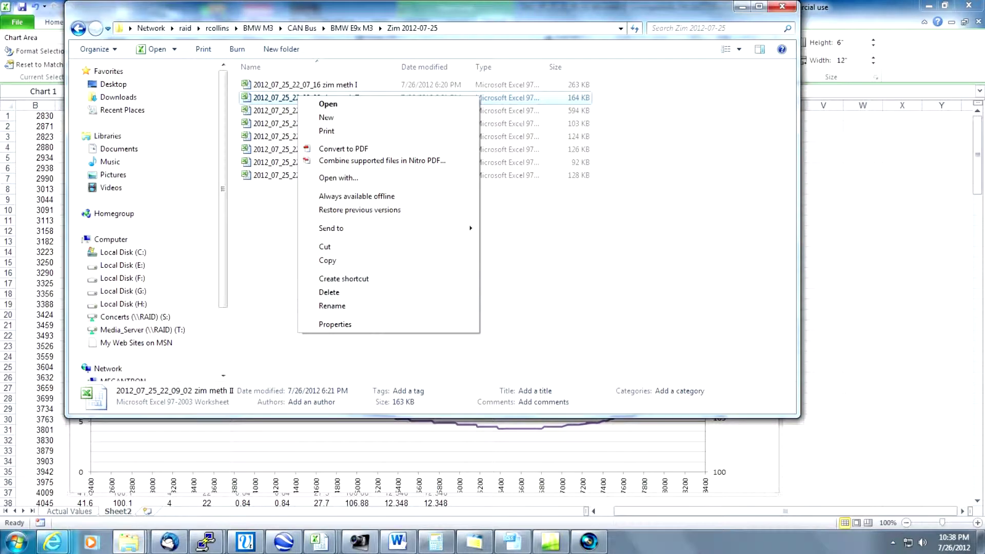
left_click(331, 306)
key("ctrl+c")
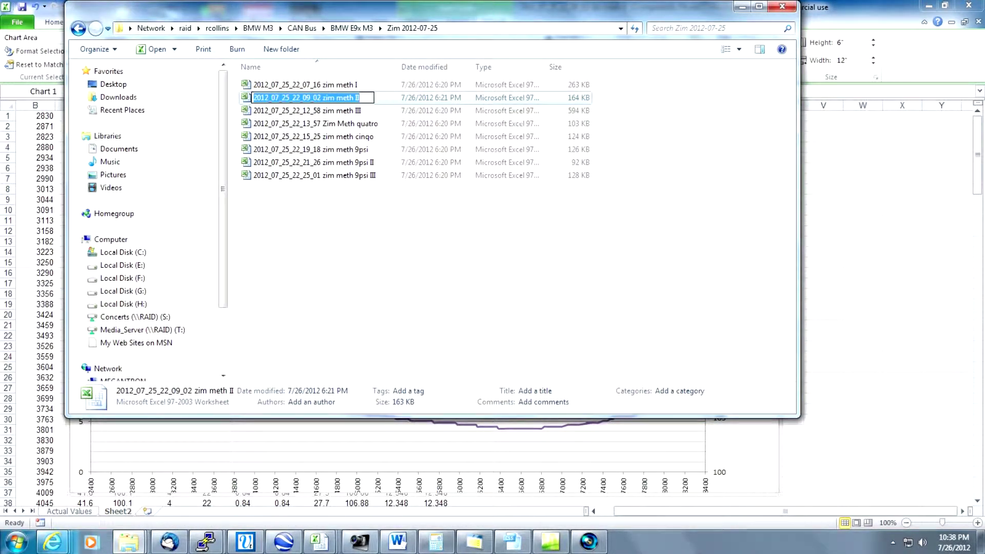
key("Return")
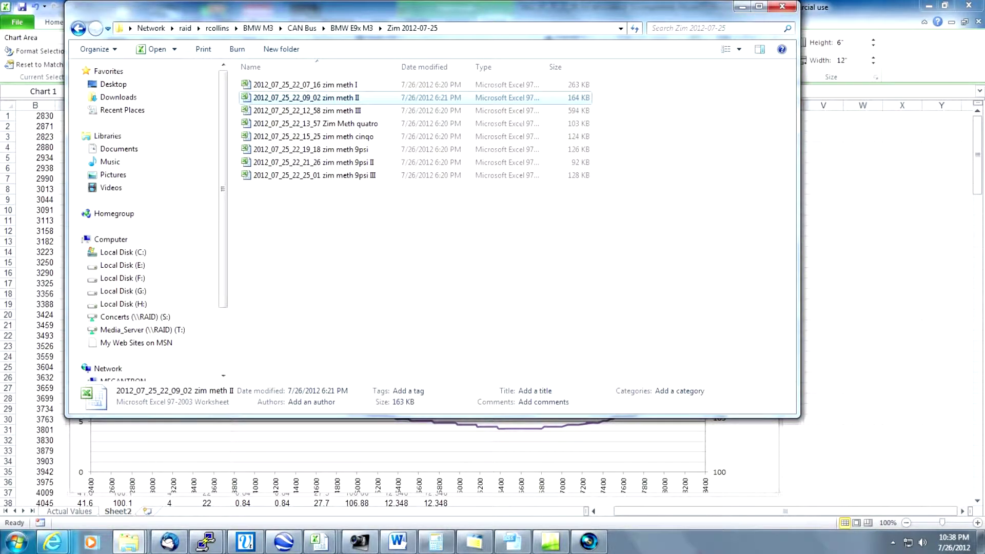
key("Return")
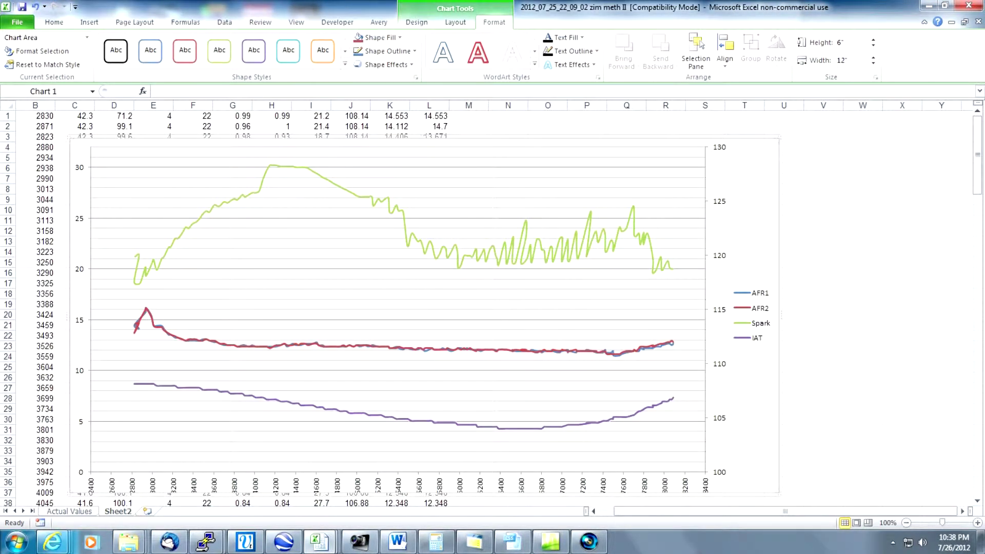
Add a centered overlay title to the chart reading "2012_07_25_22_09_02 zim meth II".
left_click(455, 22)
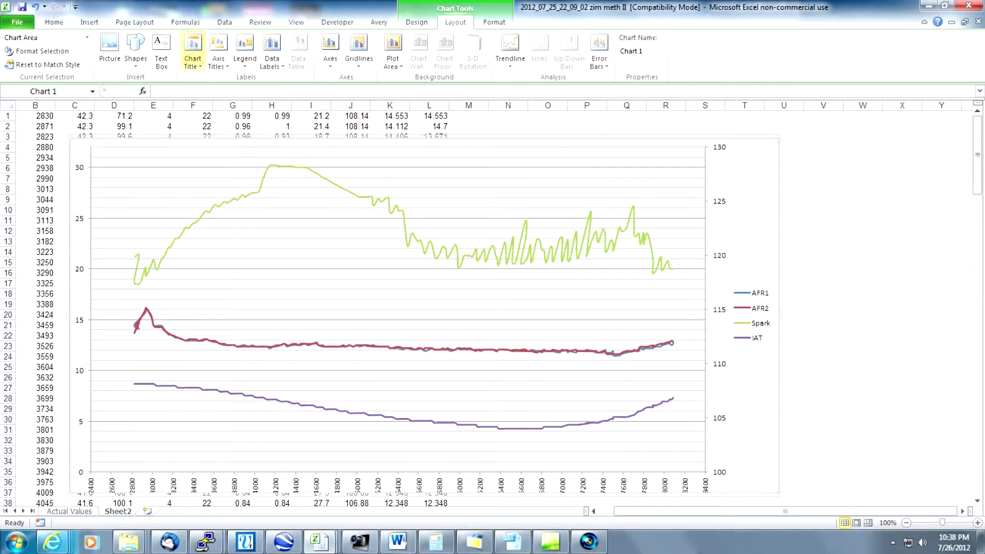
left_click(192, 51)
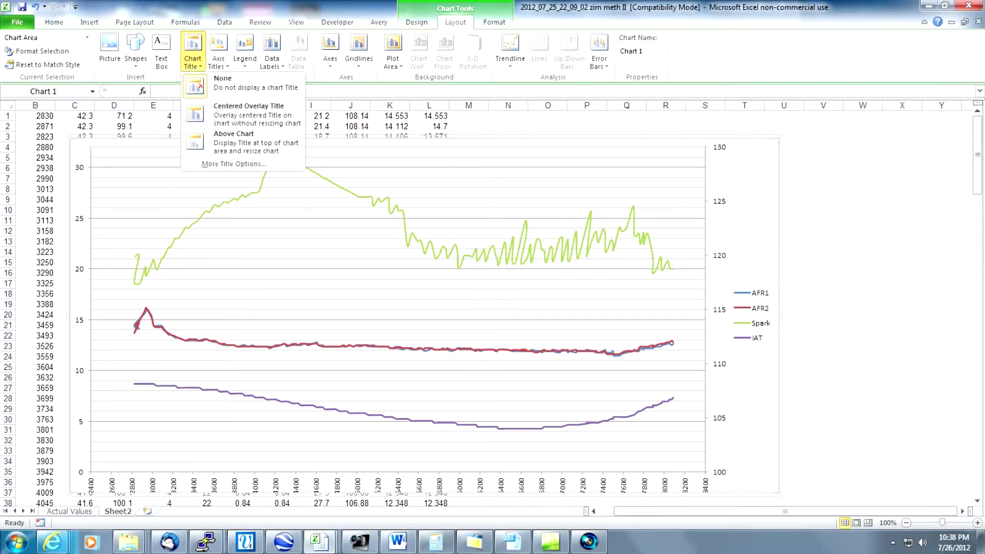
left_click(236, 105)
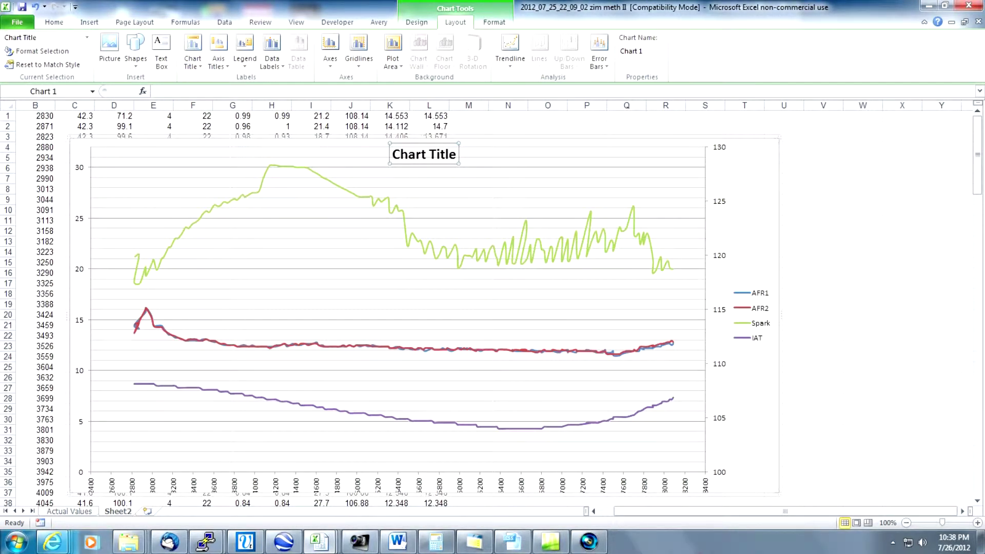
left_click(182, 91)
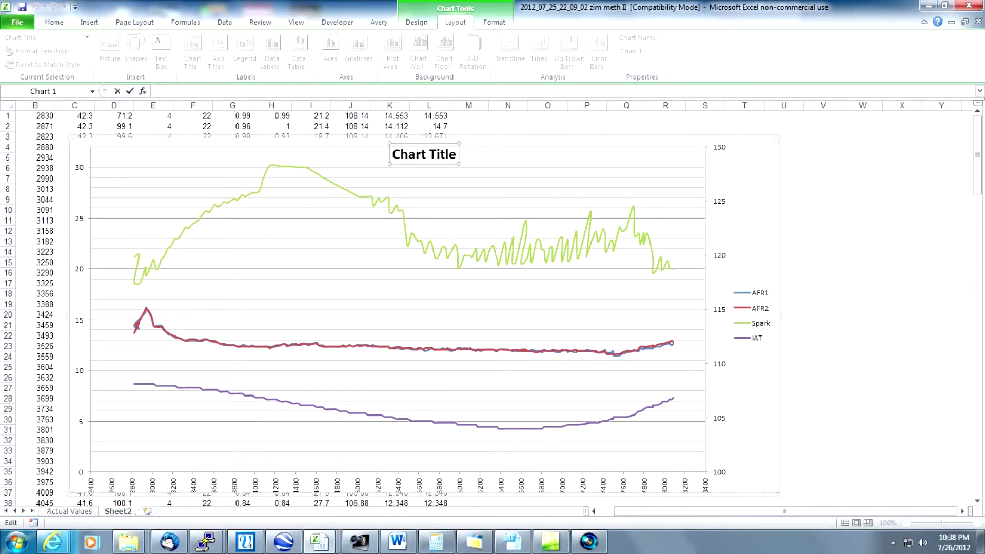
key("ctrl+v")
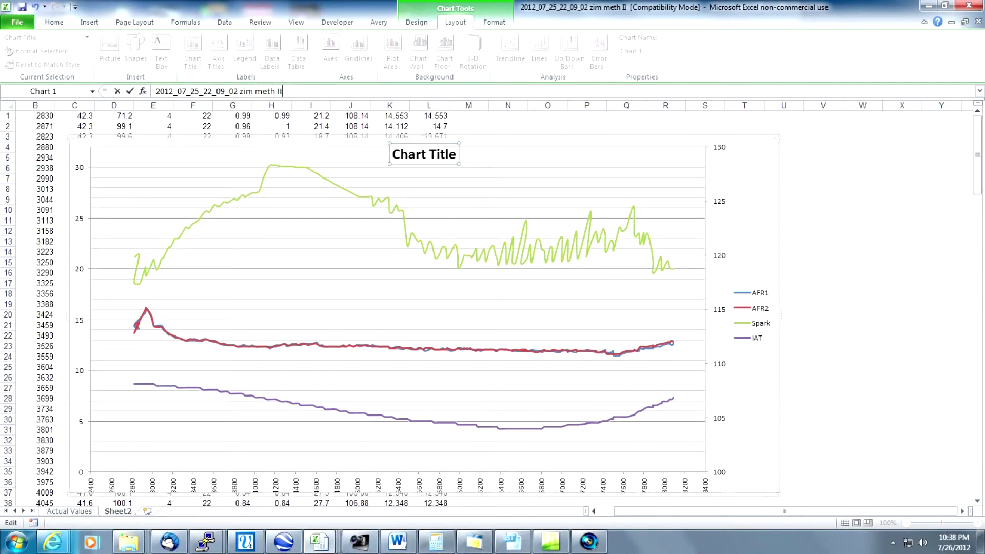
key("Return")
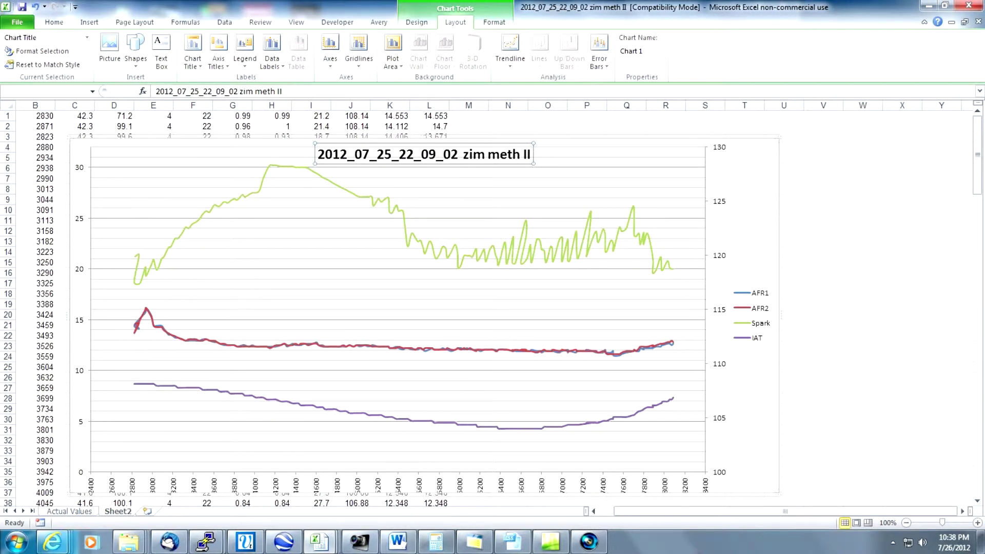
key("Escape")
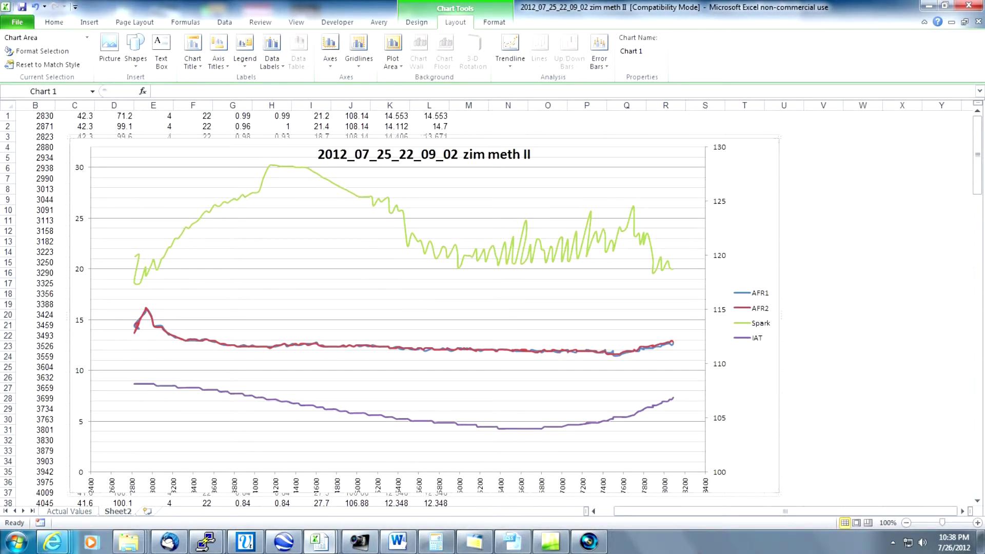